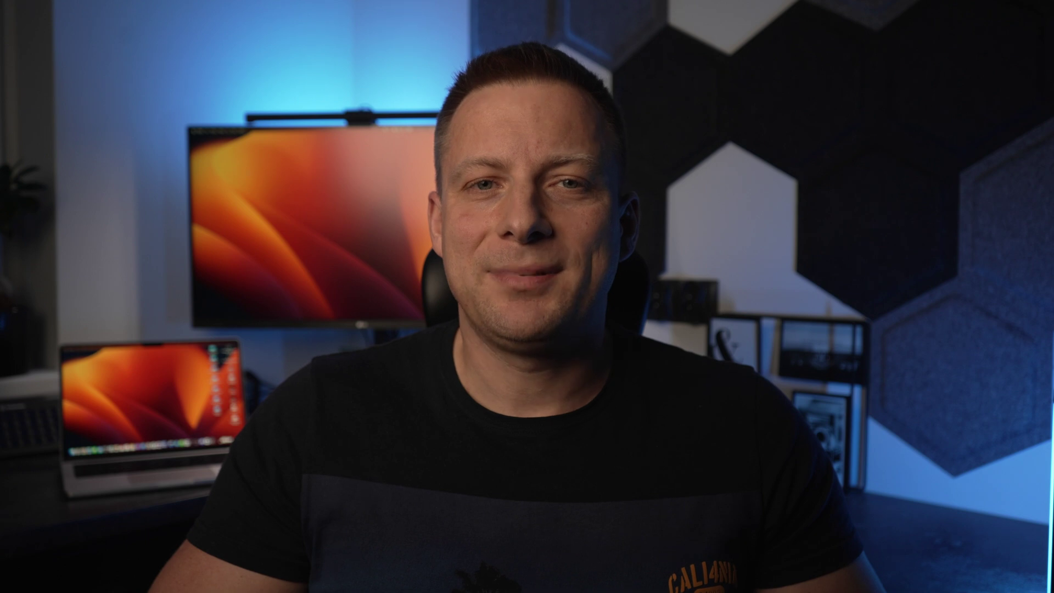
- Read through the PhotoMaker README, then open its 'Replicate Demo (Stylization)' page
scroll(590, 454, "down", 3)
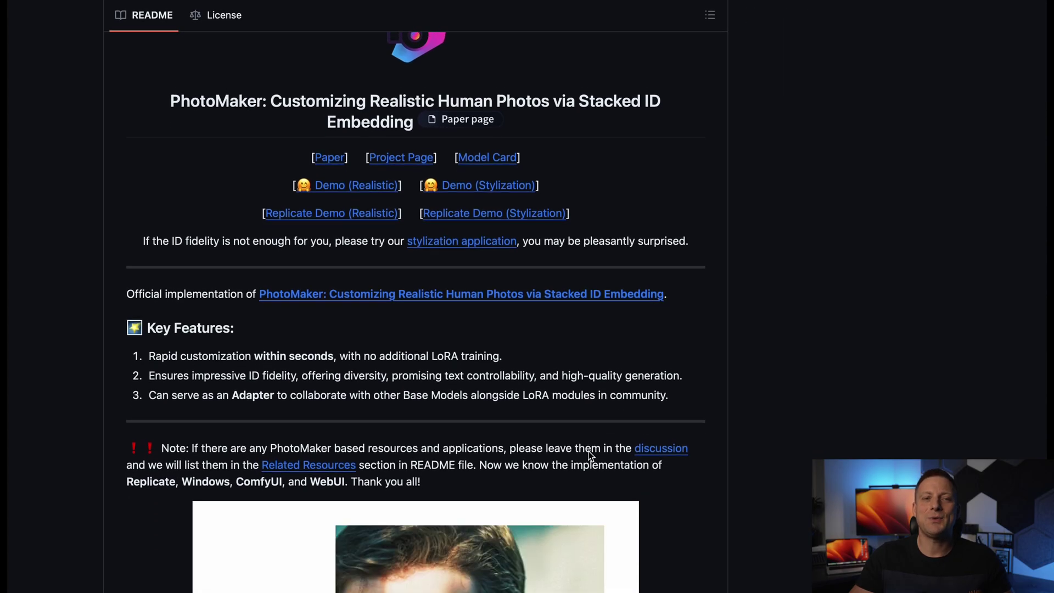
scroll(590, 454, "down", 6)
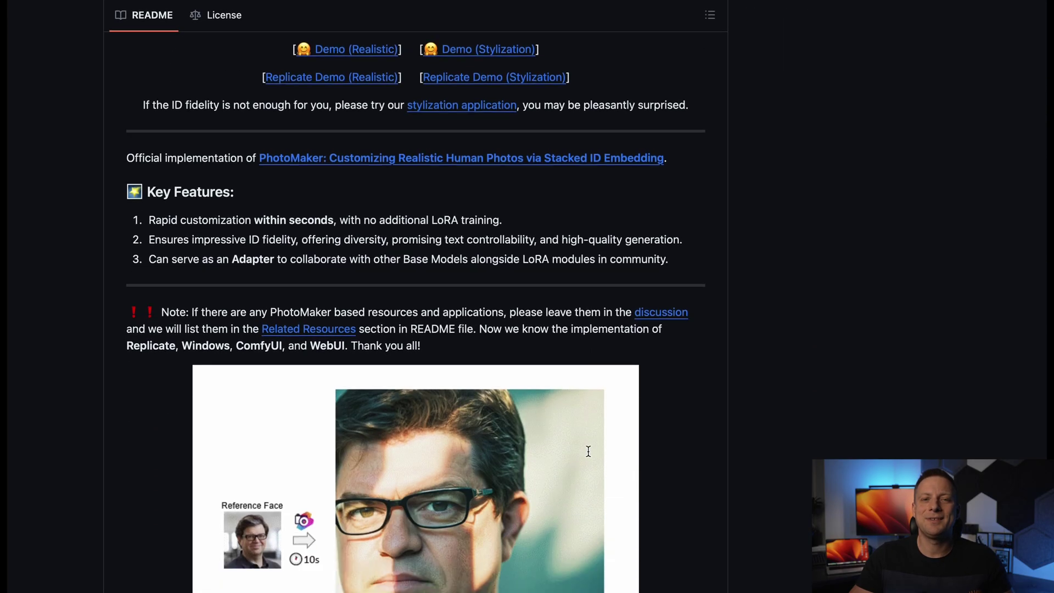
scroll(590, 457, "down", 3)
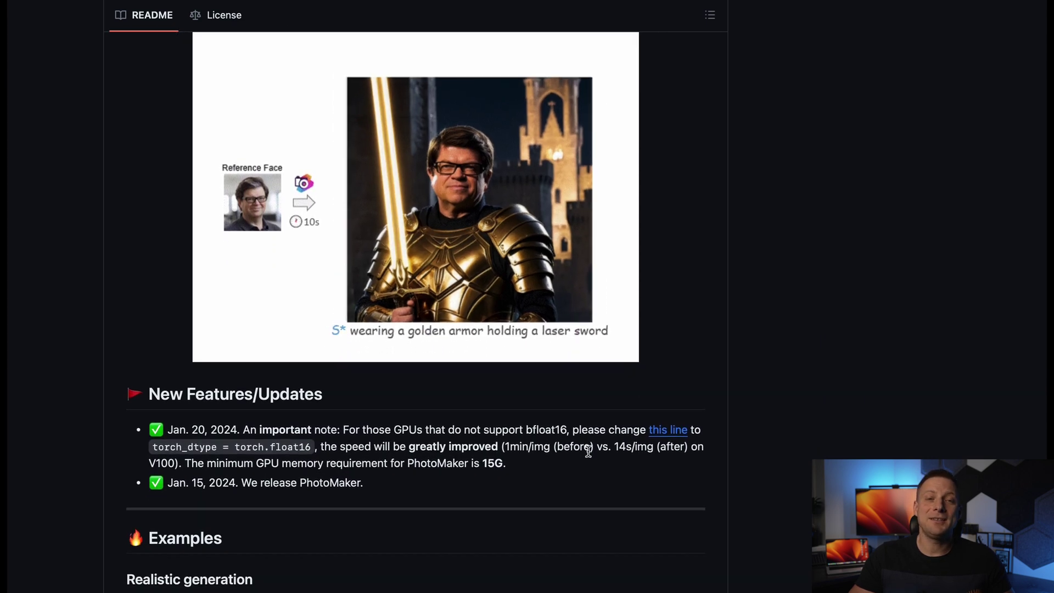
scroll(588, 451, "up", 1)
scroll(588, 455, "up", 3)
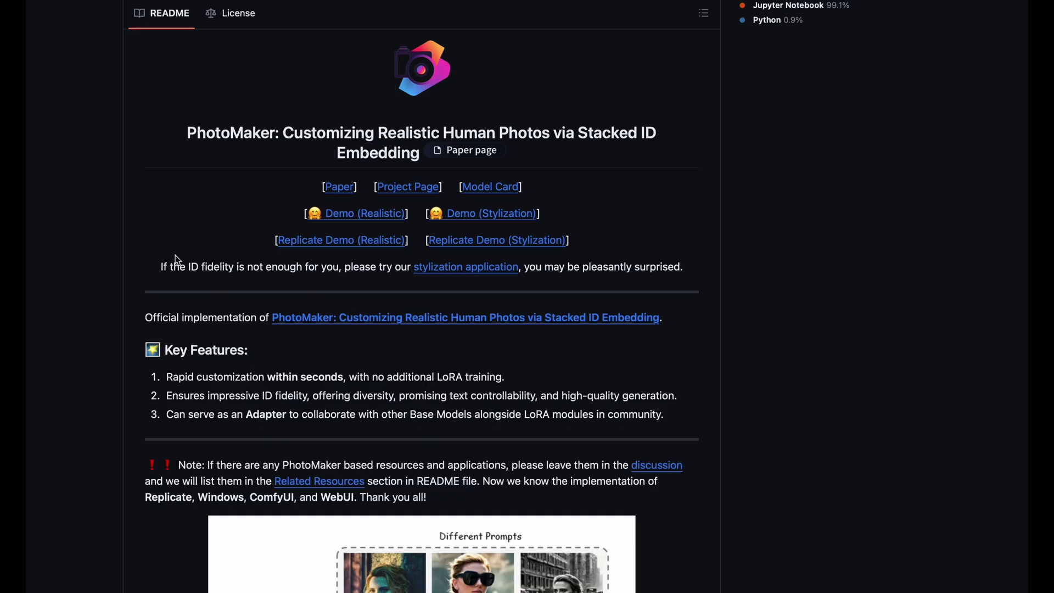
scroll(176, 297, "down", 7)
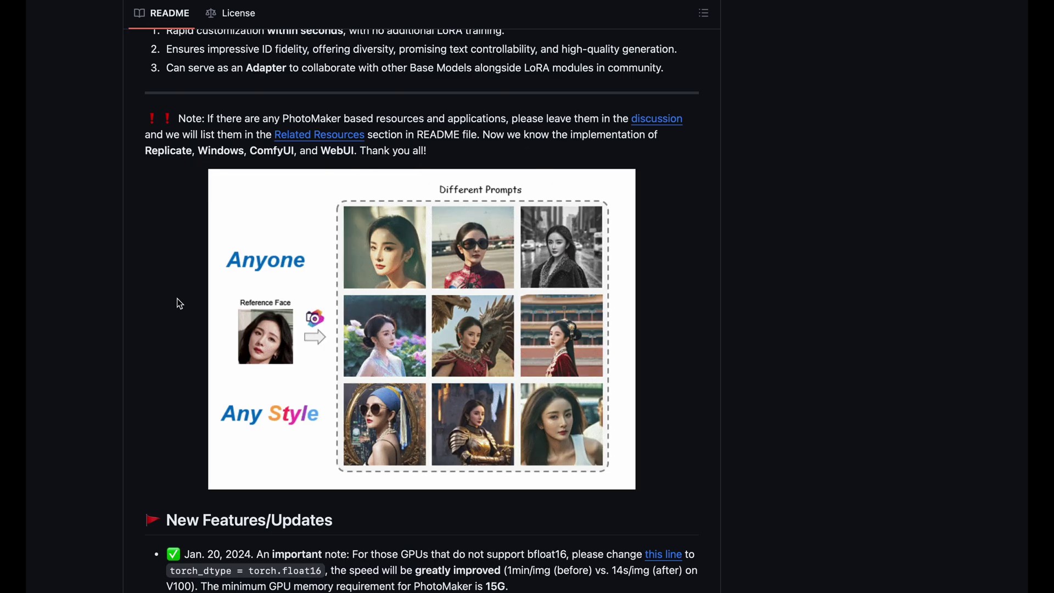
scroll(176, 298, "down", 15)
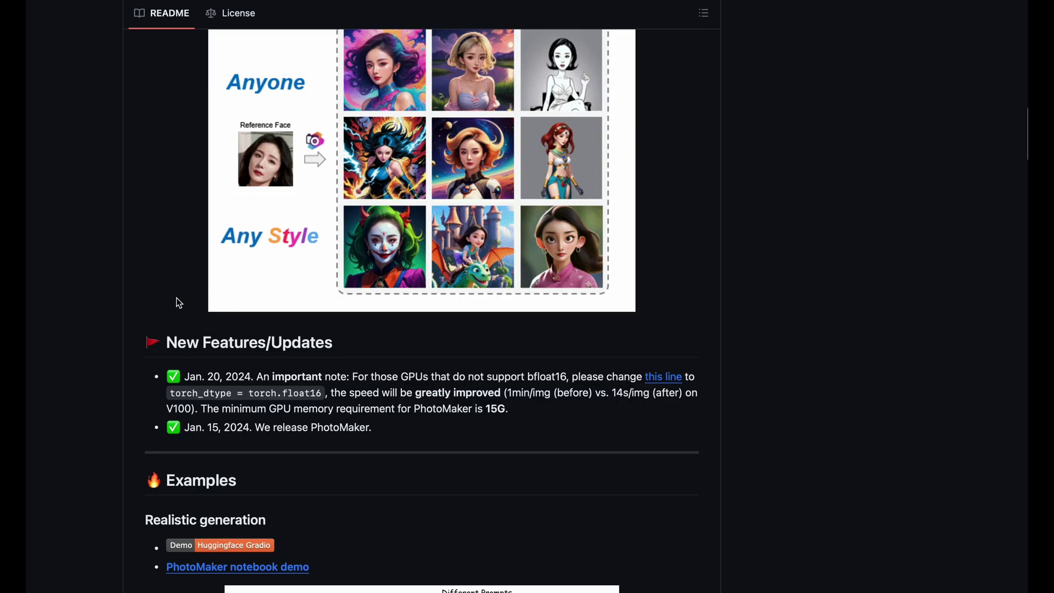
scroll(178, 301, "down", 4)
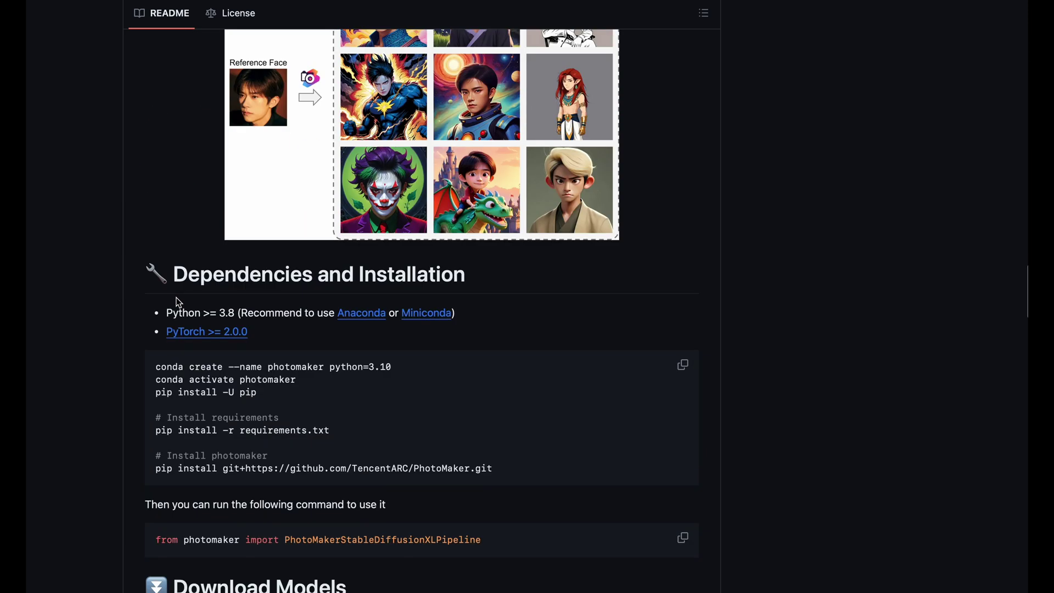
scroll(177, 297, "down", 1)
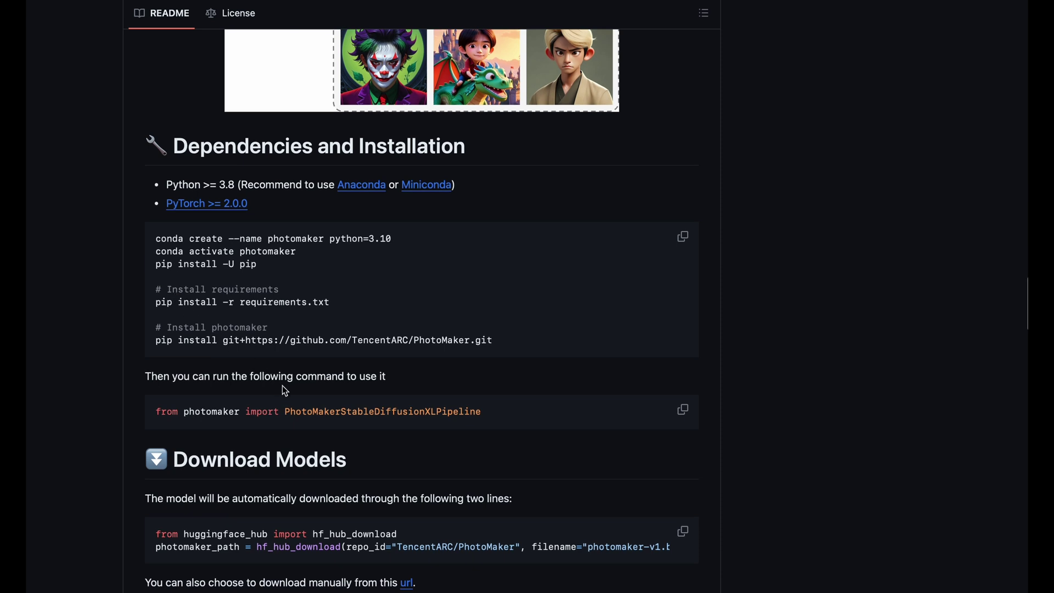
scroll(285, 391, "up", 20)
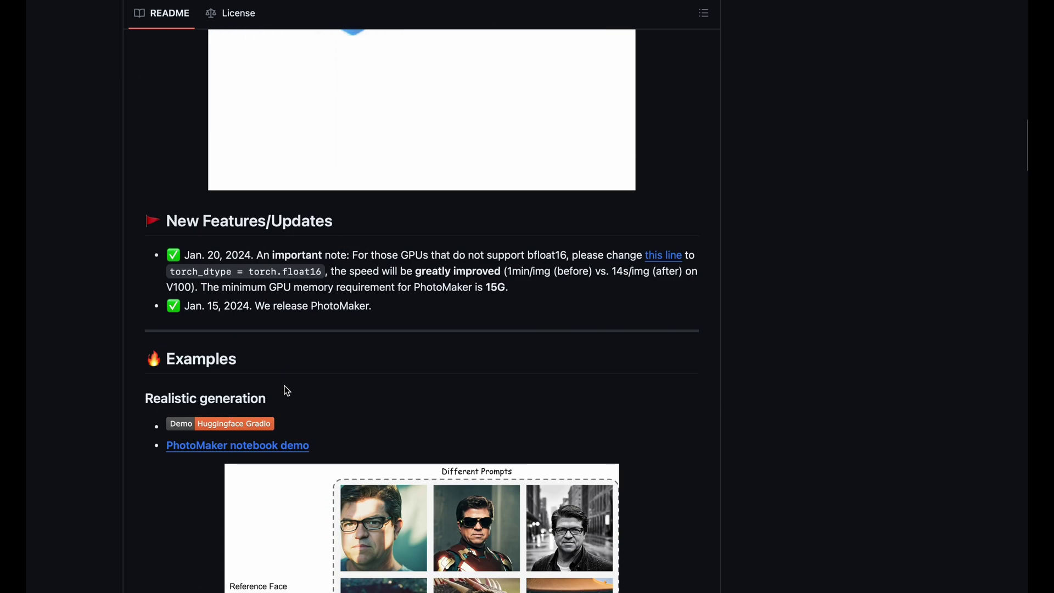
scroll(286, 390, "up", 15)
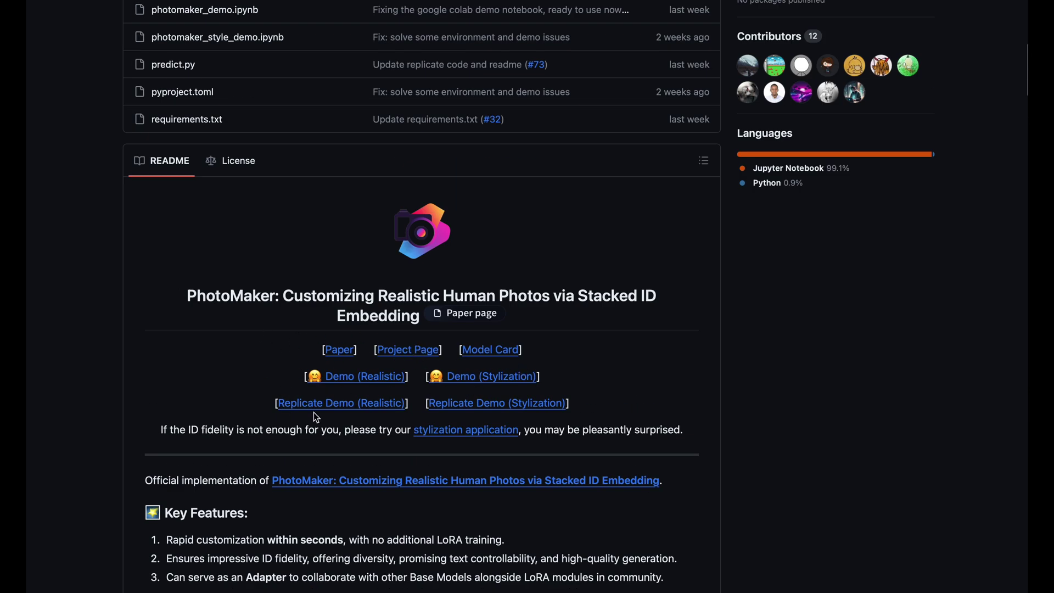
left_click(460, 405)
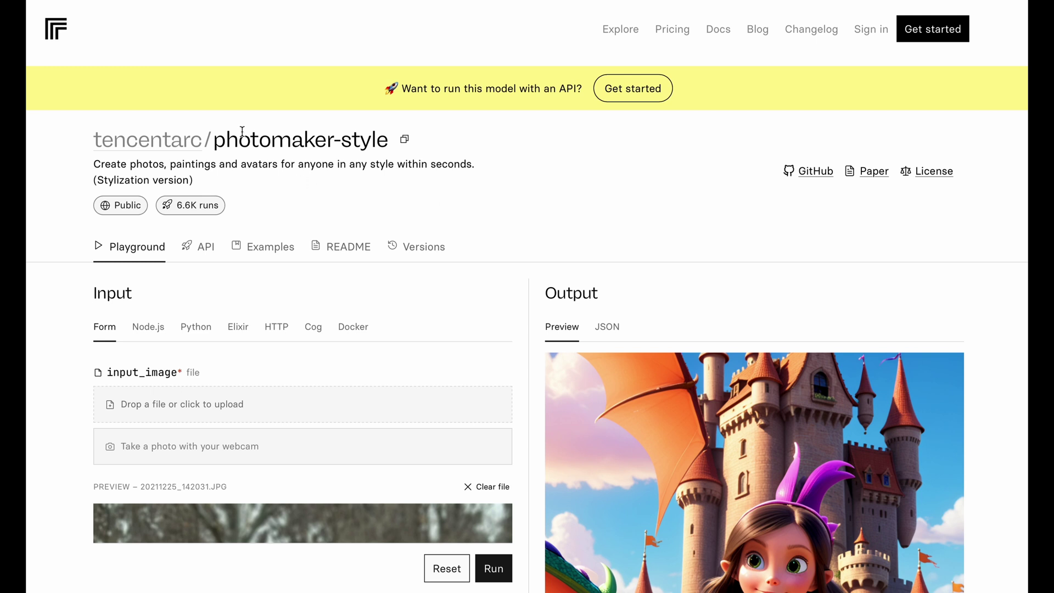
- Paste the example prompt into the prompt field and remove '/woman' to get 'a photo of a man img'
scroll(471, 314, "down", 5)
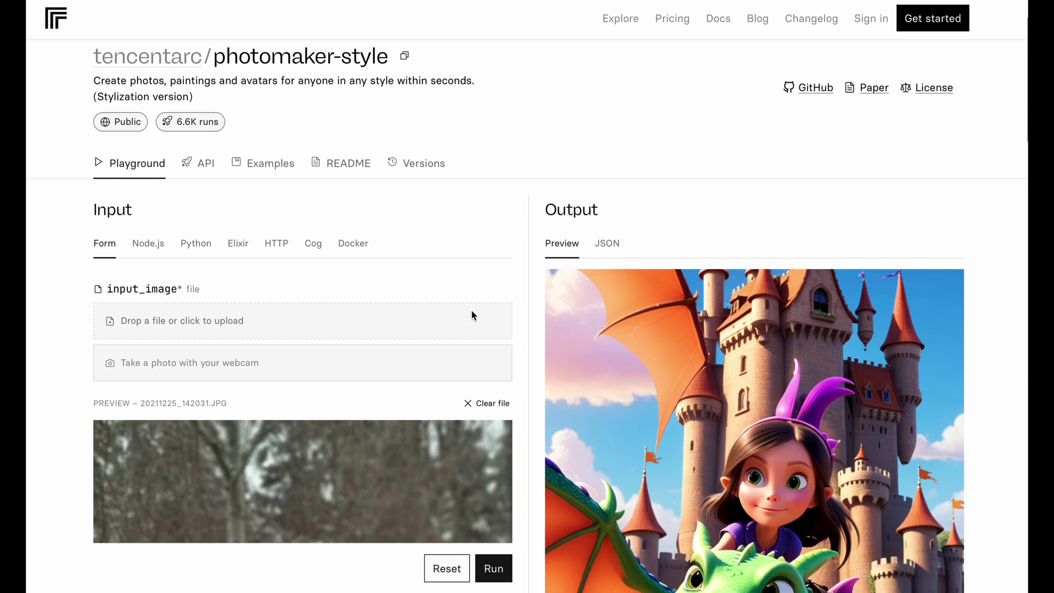
scroll(471, 314, "down", 2)
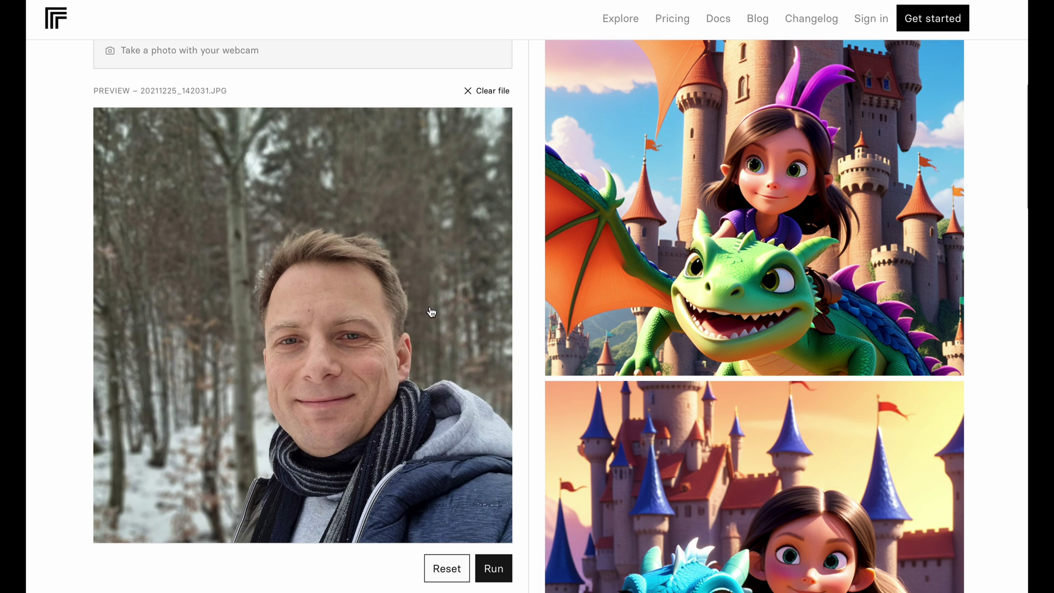
scroll(281, 327, "down", 10)
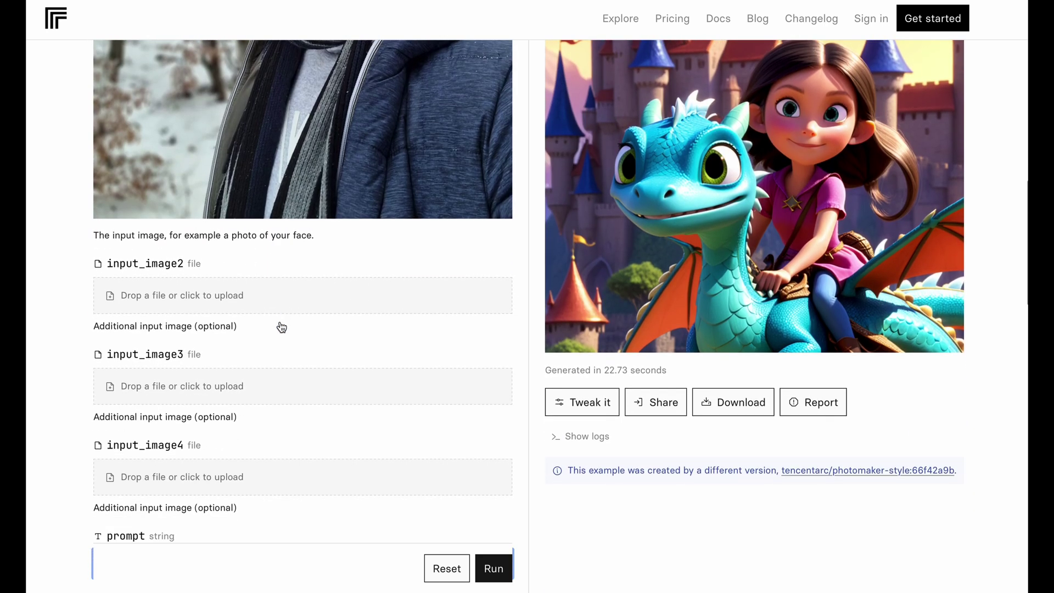
key("Tab")
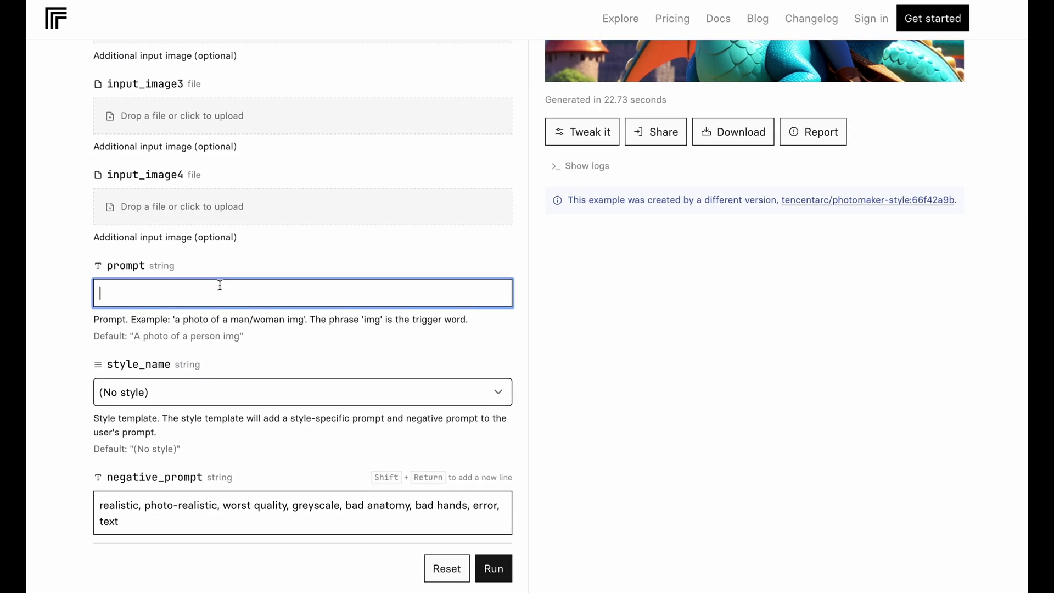
left_click_drag(175, 318, 303, 319)
key("ctrl+c")
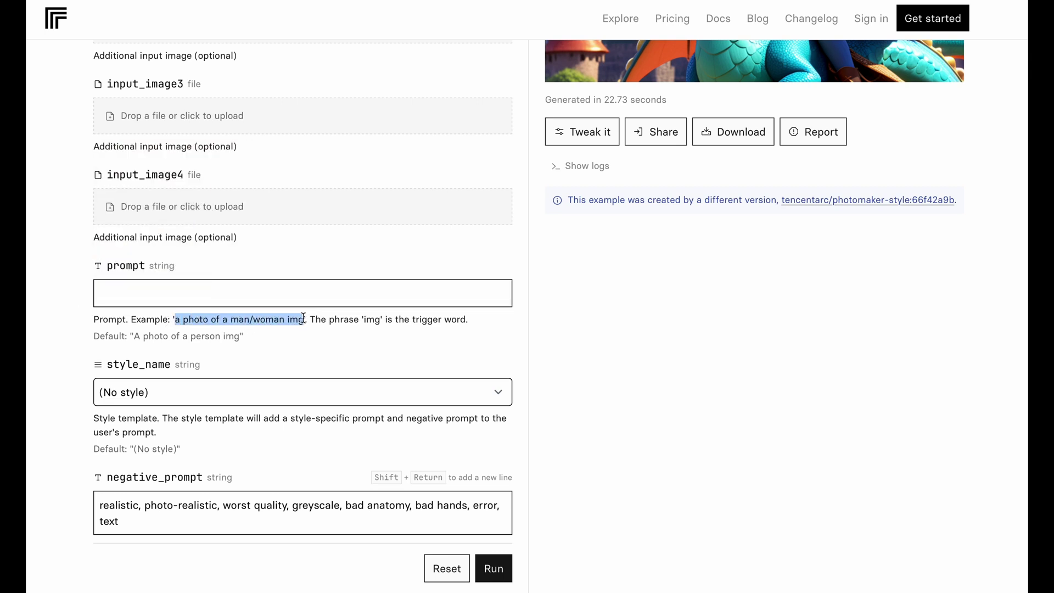
left_click(249, 296)
key("ctrl+v")
left_click(225, 293)
key("BackSpace")
key("BackSpace")
key("BackSpace")
key("BackSpace")
key("BackSpace")
key("BackSpace")
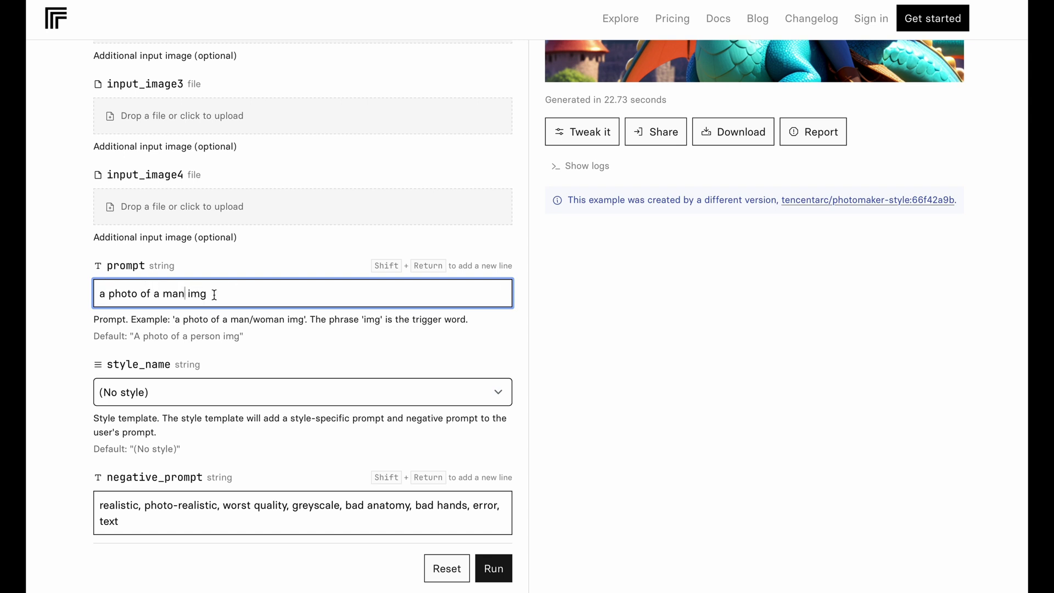
double_click(197, 294)
- Pick Neonpunk in the style_name dropdown and look over the remaining settings
left_click(209, 398)
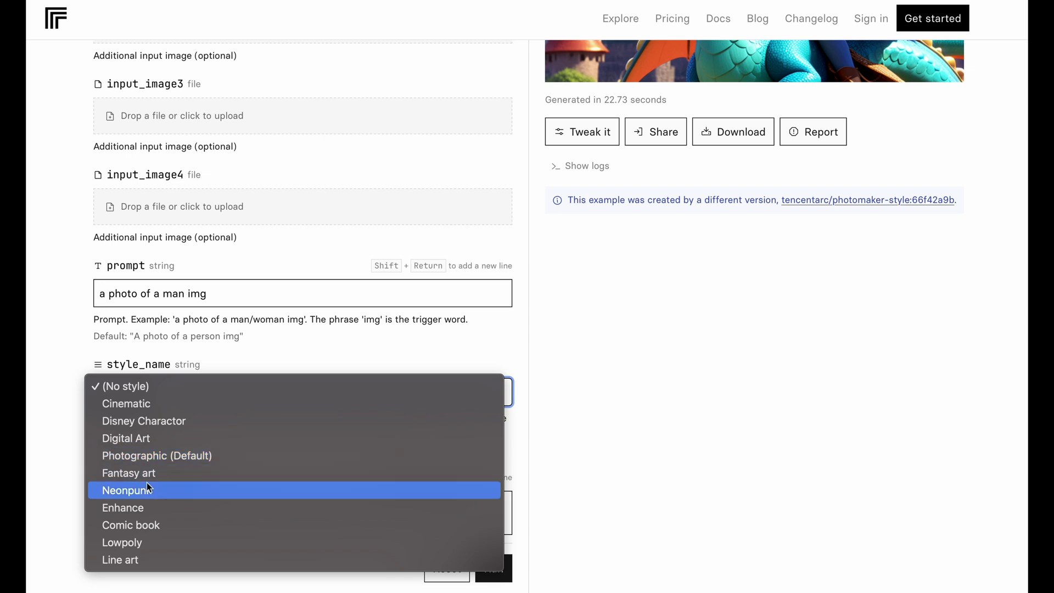
left_click(161, 495)
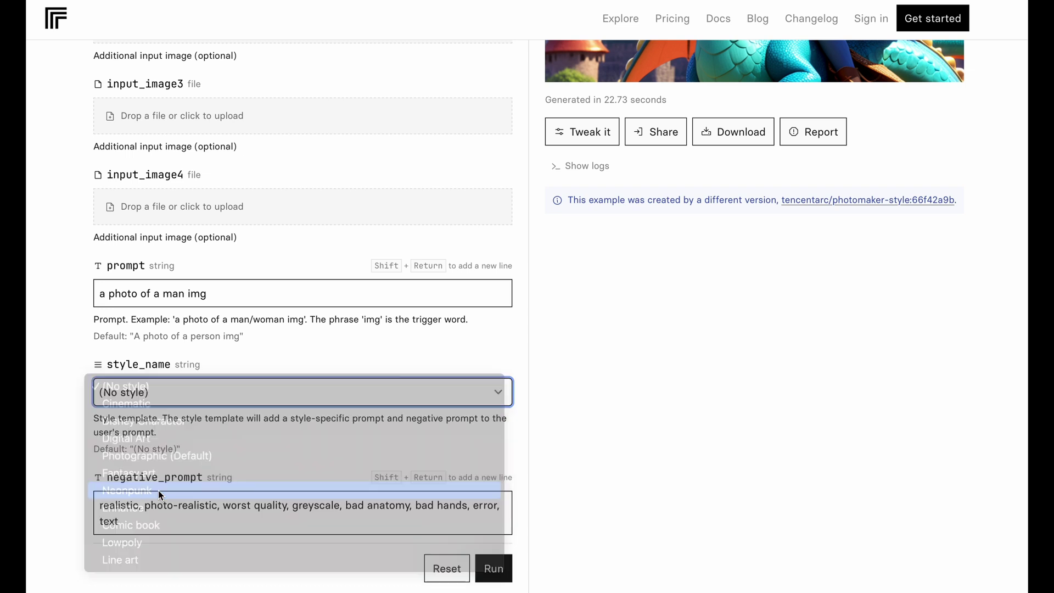
scroll(363, 453, "down", 4)
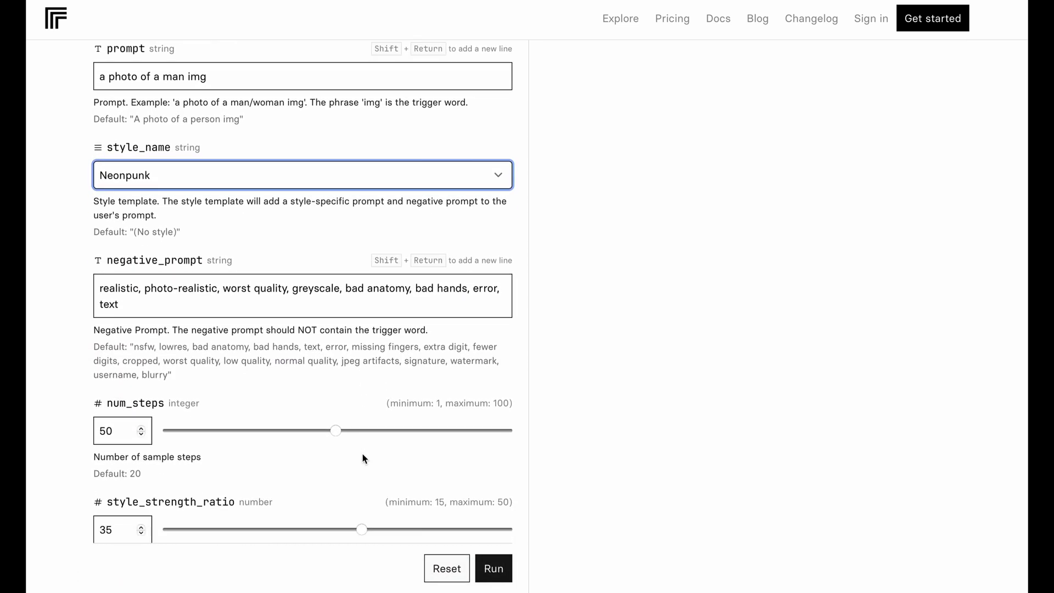
scroll(362, 453, "down", 1)
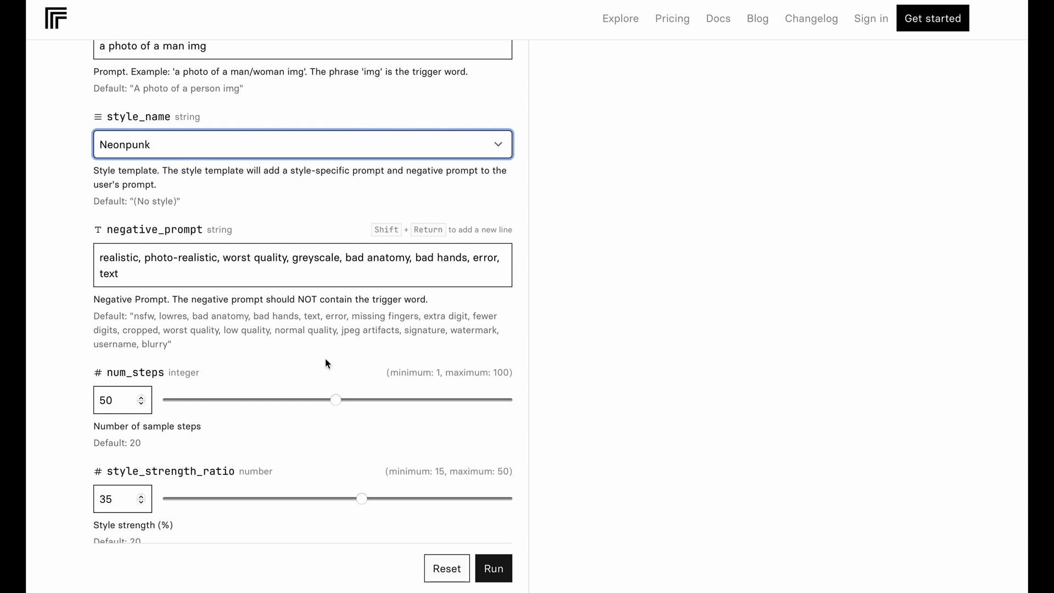
scroll(325, 360, "down", 7)
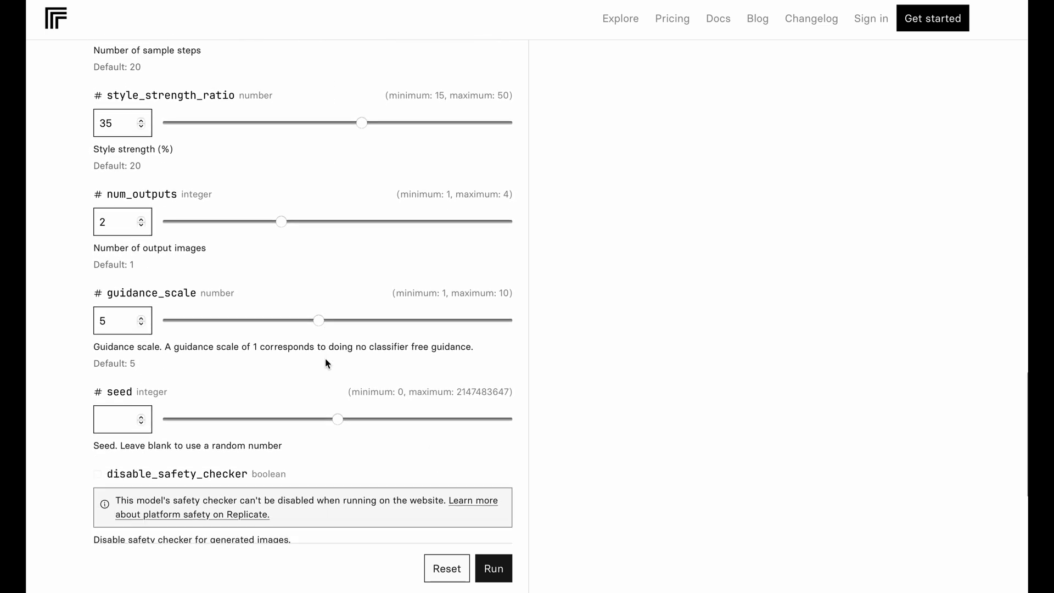
scroll(326, 362, "up", 2)
scroll(325, 364, "down", 1)
scroll(325, 363, "up", 2)
scroll(325, 363, "up", 20)
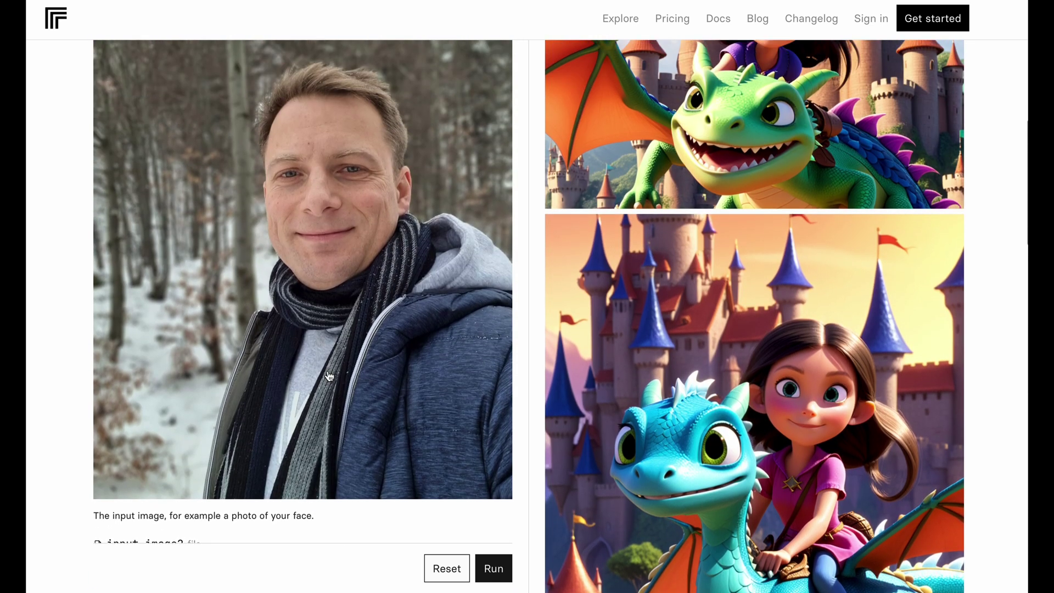
- Run the model and review the Neonpunk portraits, which finish in 22.84 seconds
left_click(497, 570)
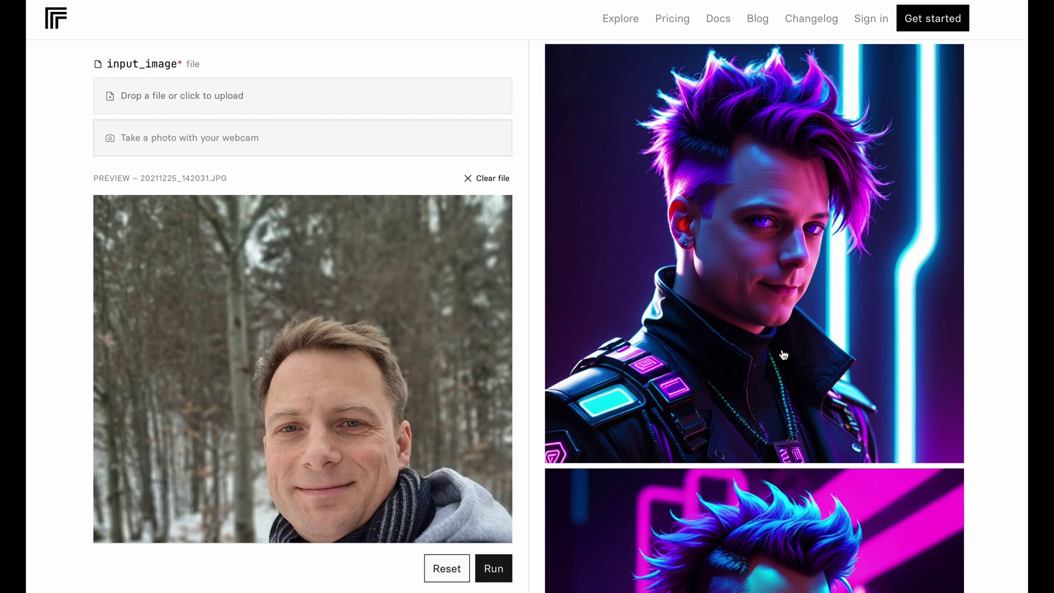
scroll(783, 354, "up", 1)
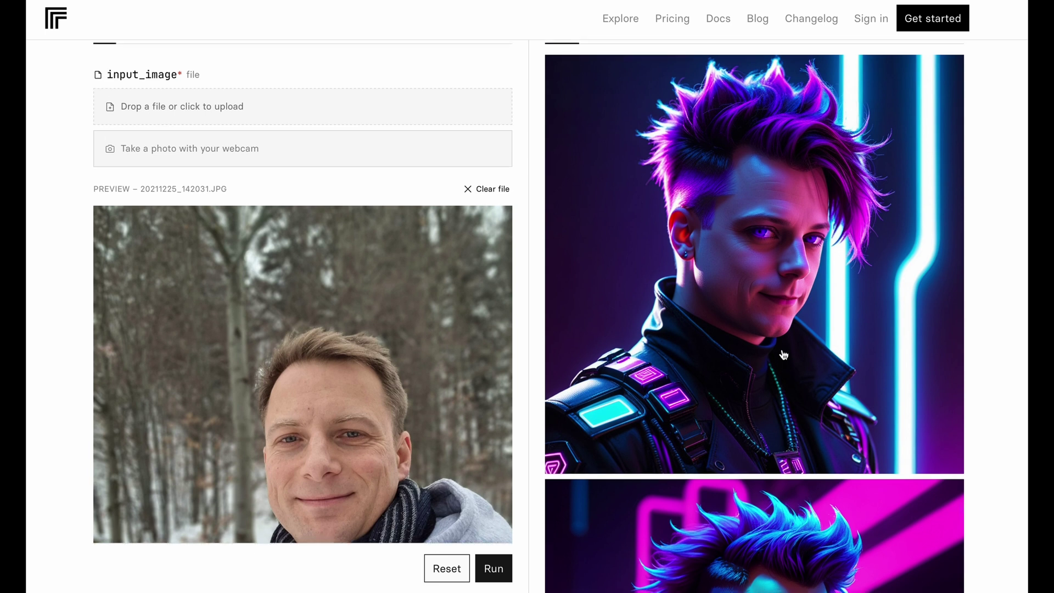
scroll(783, 354, "down", 5)
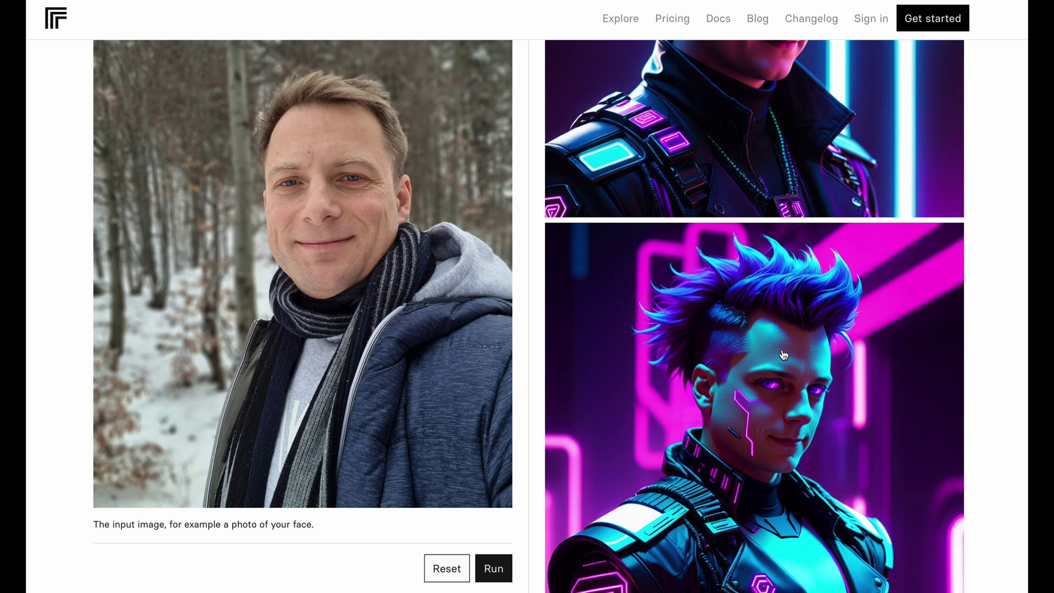
scroll(783, 354, "up", 4)
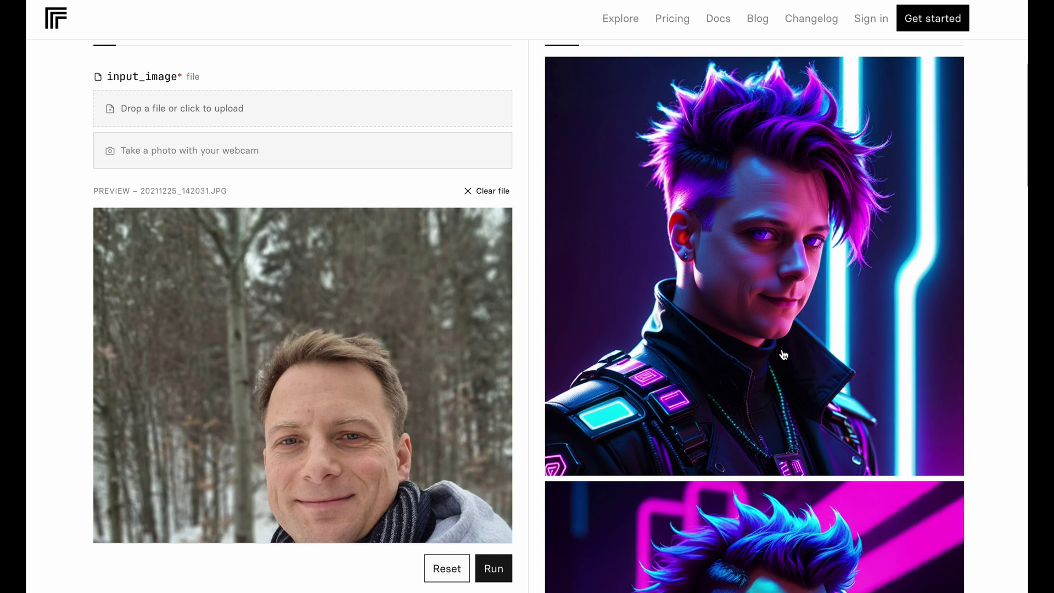
scroll(783, 354, "down", 6)
scroll(783, 354, "up", 2)
scroll(783, 354, "down", 1)
scroll(783, 354, "down", 9)
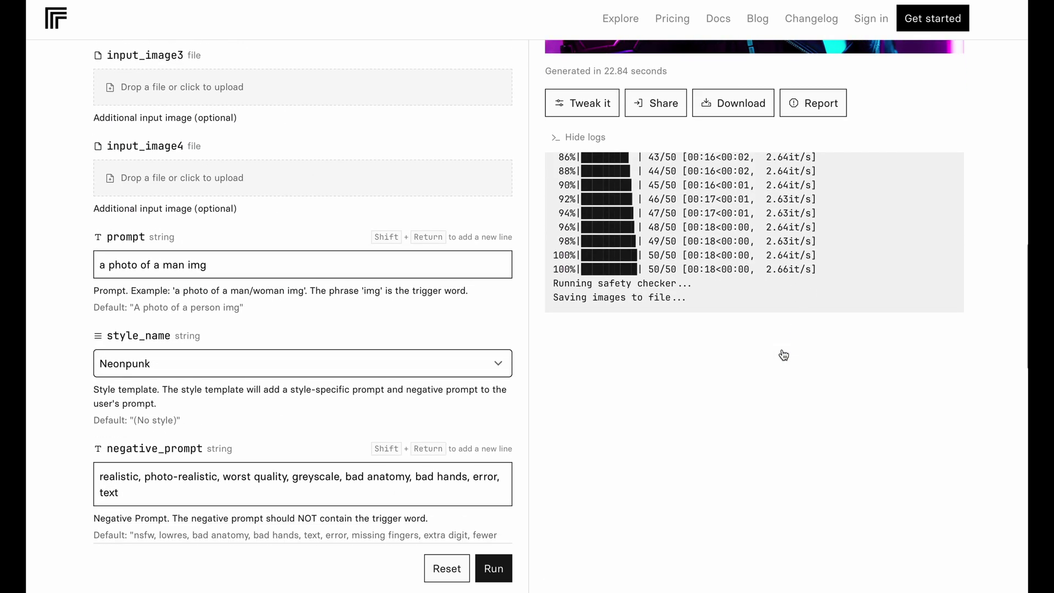
left_click(174, 329)
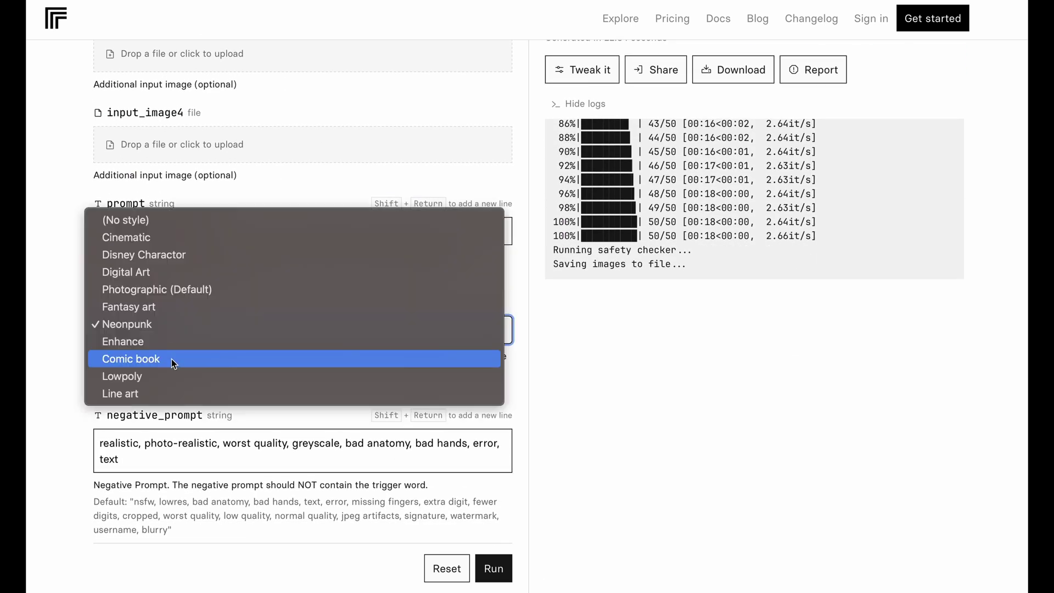
- Switch the style to Comic book, run again, and review the comic portraits
left_click(172, 359)
scroll(302, 396, "down", 1)
left_click(493, 569)
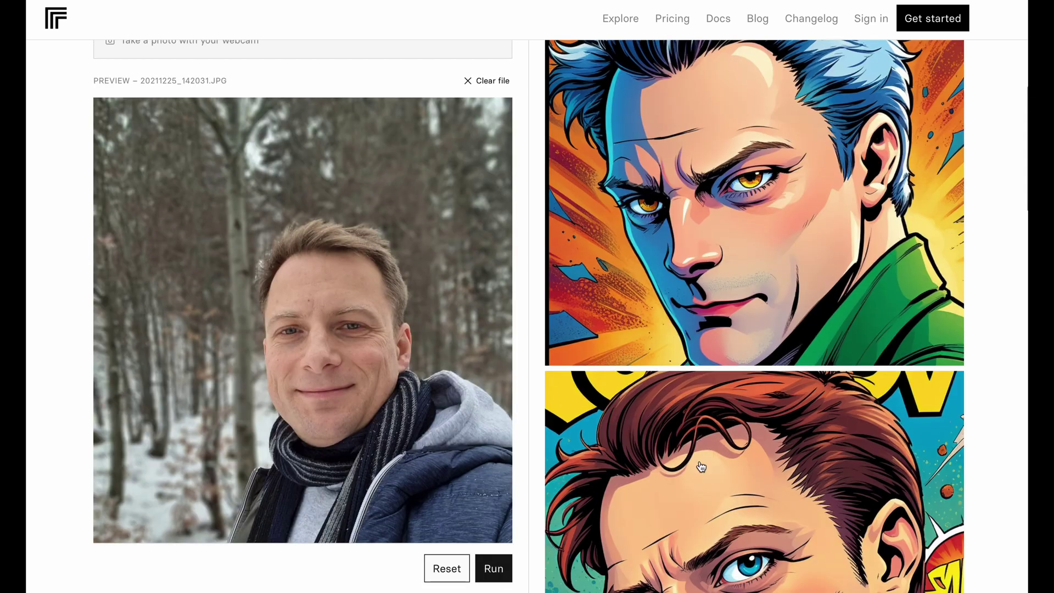
scroll(701, 467, "up", 2)
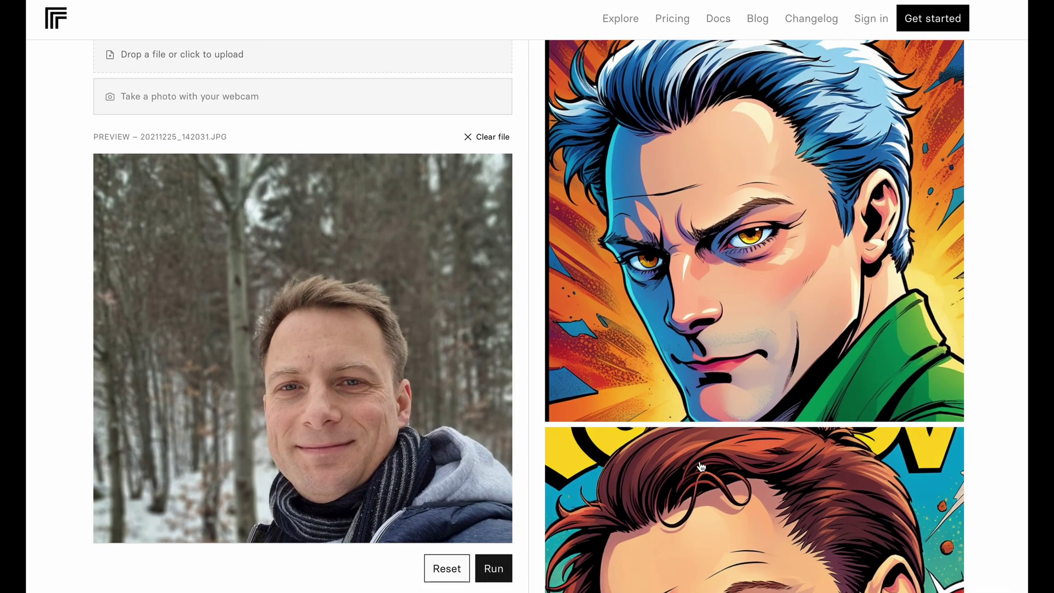
scroll(701, 467, "down", 2)
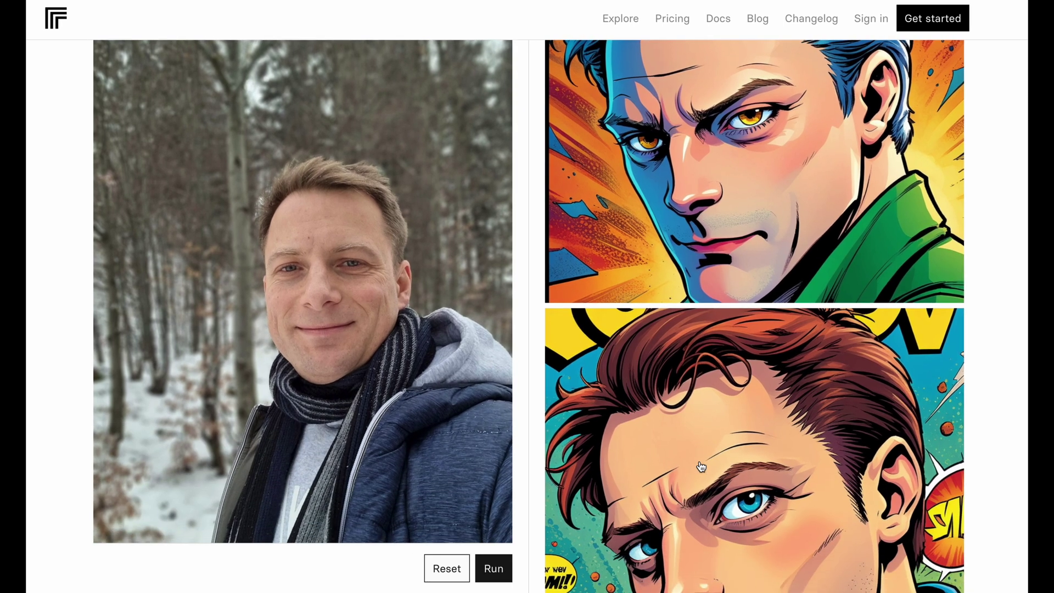
scroll(700, 467, "down", 3)
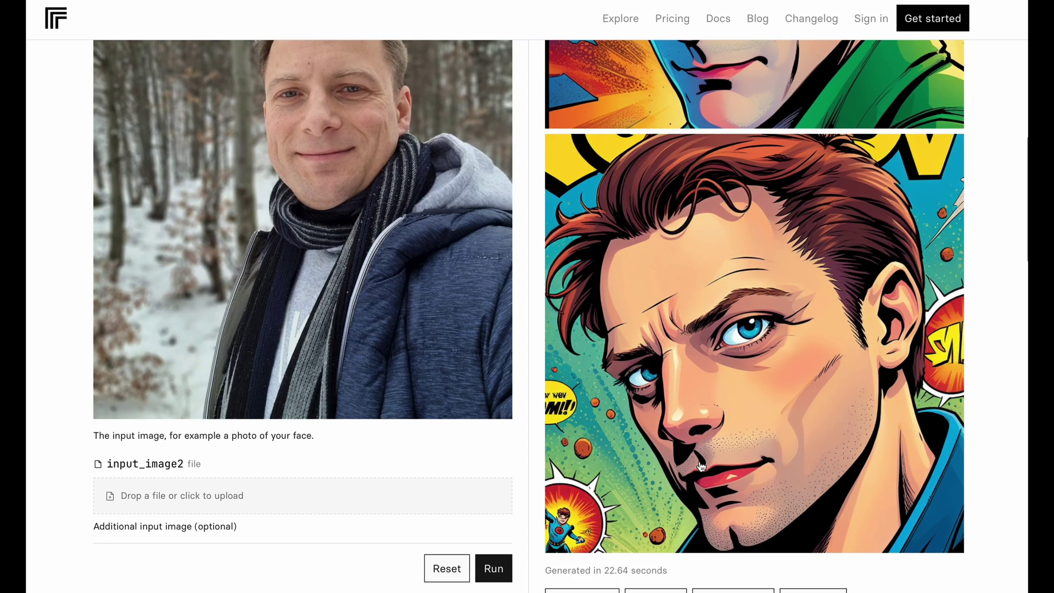
scroll(701, 467, "up", 5)
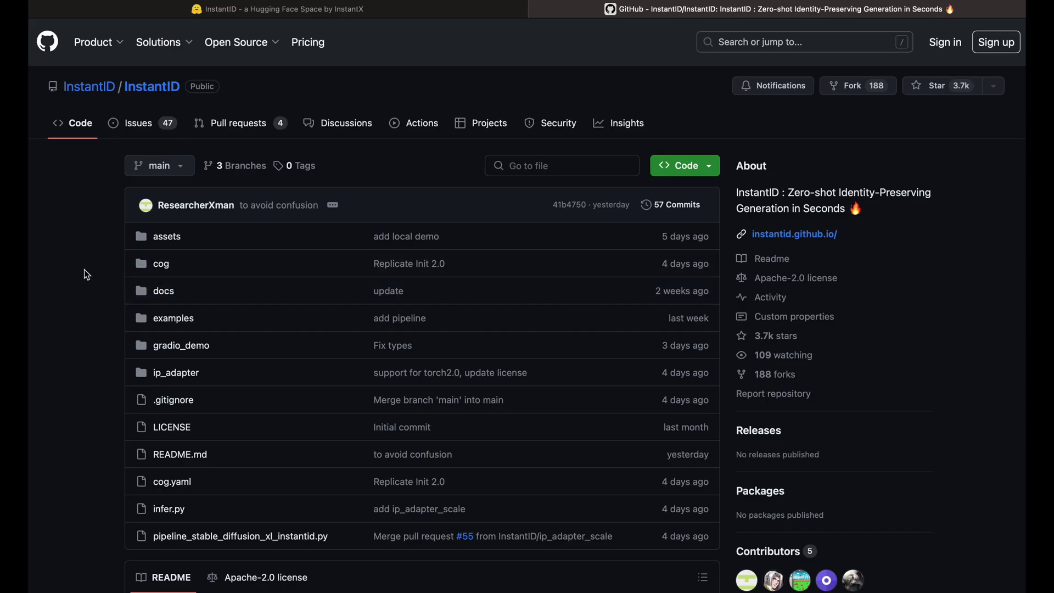
- Skim the InstantID README, then switch to the style grid and the InstantX/InstantID Hugging Face tabs
scroll(84, 269, "down", 10)
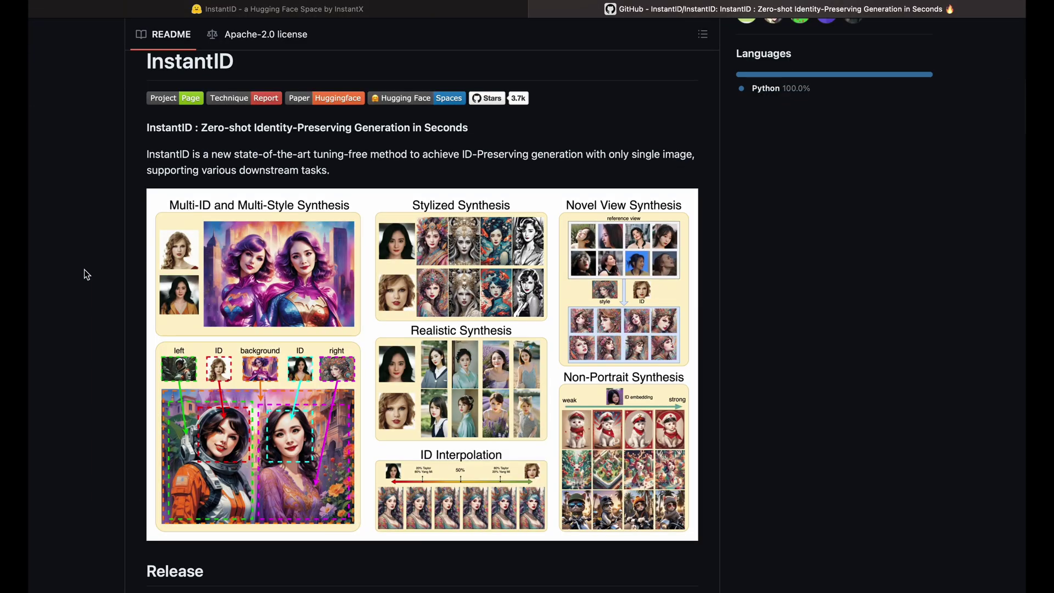
scroll(84, 269, "up", 1)
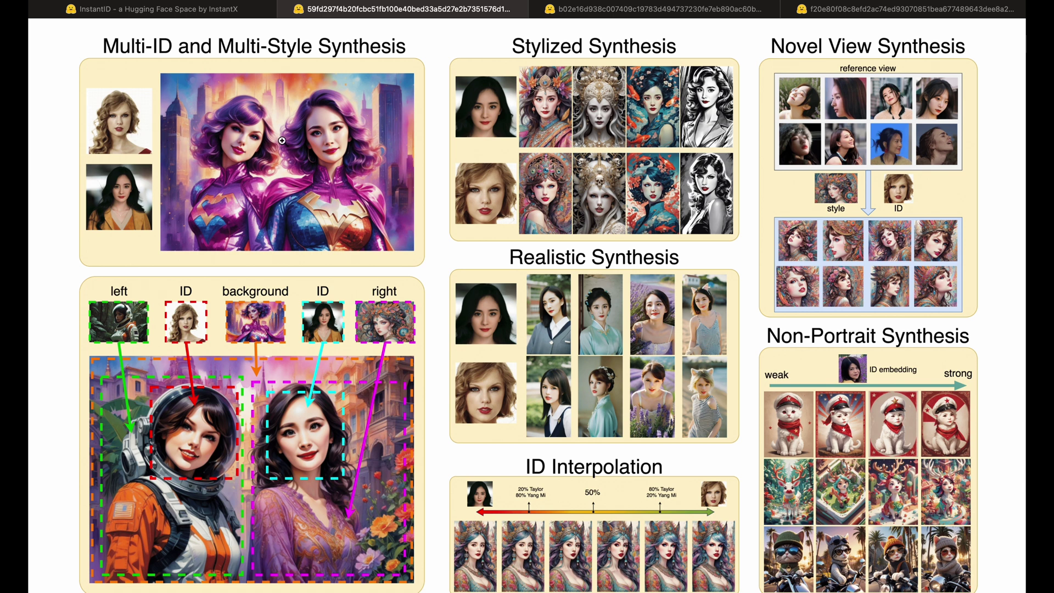
key("ctrl+Tab")
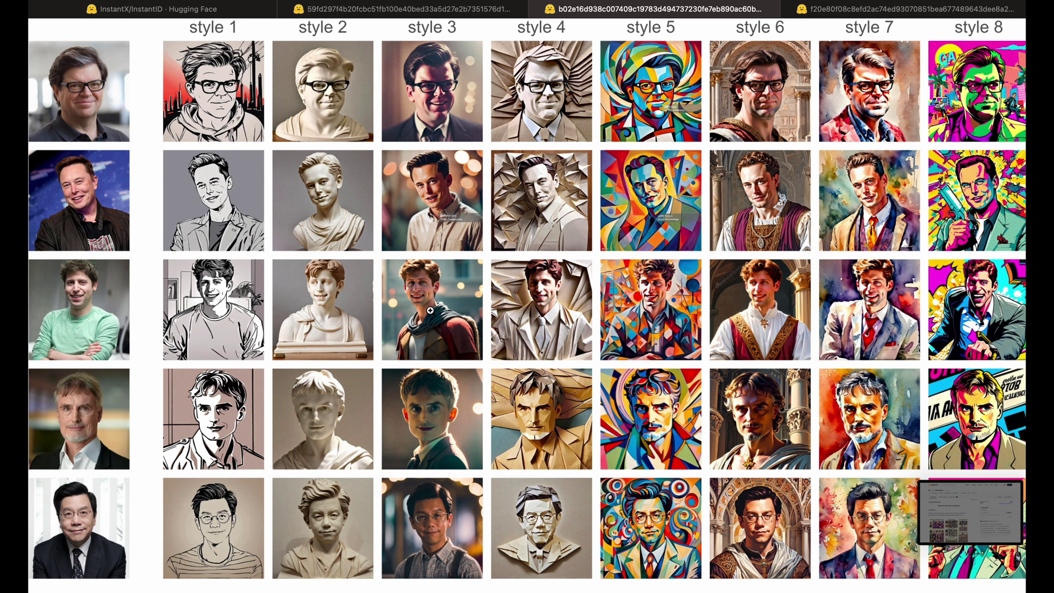
key("super+1")
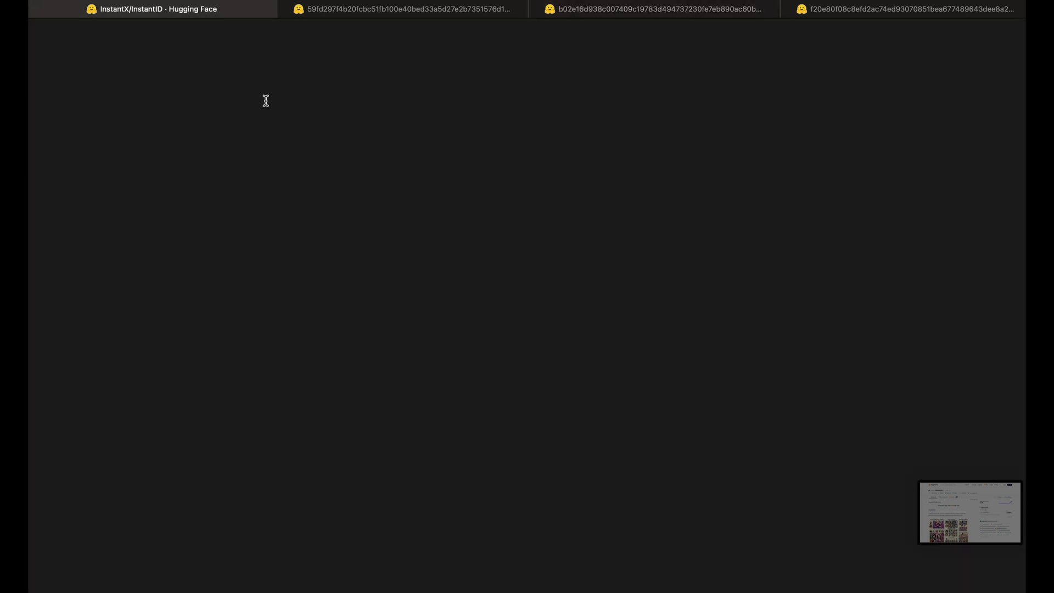
- Open the InstantID Gradio demo and paste the selfie in as the face photo
left_click(401, 251)
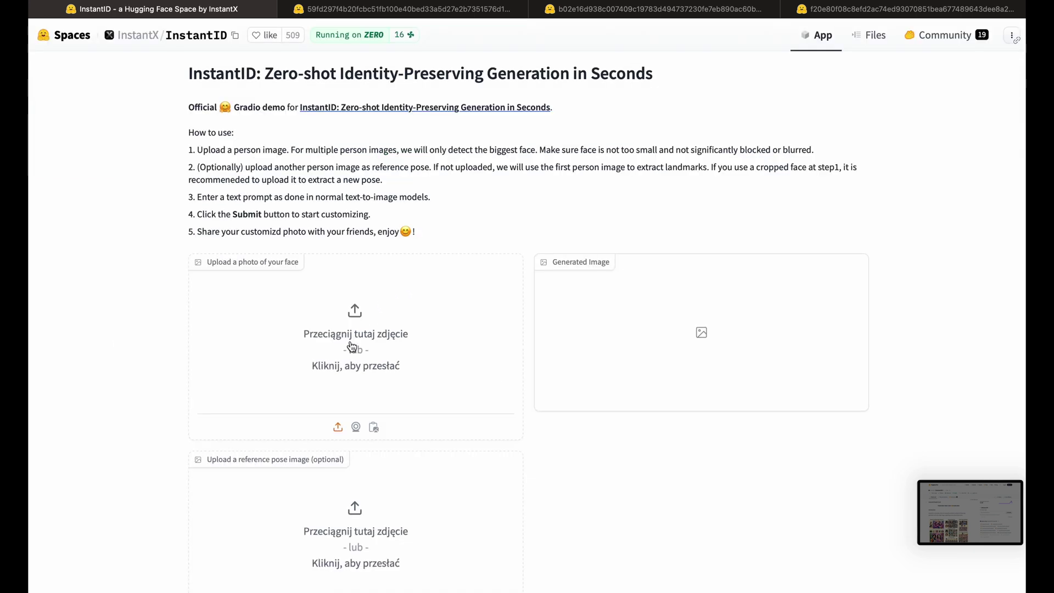
key("super+v")
scroll(467, 330, "down", 5)
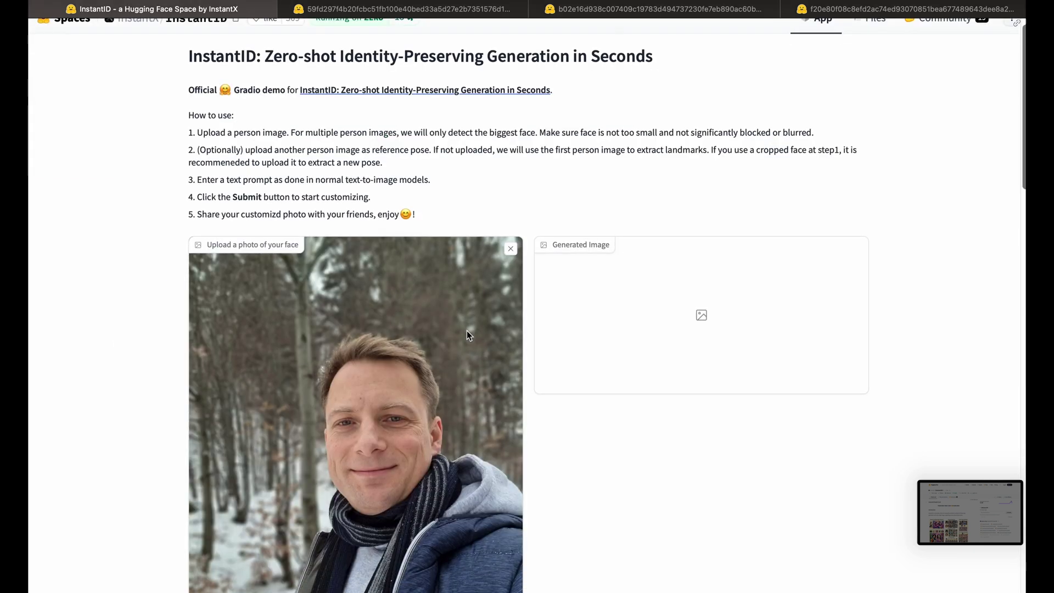
scroll(466, 330, "down", 1)
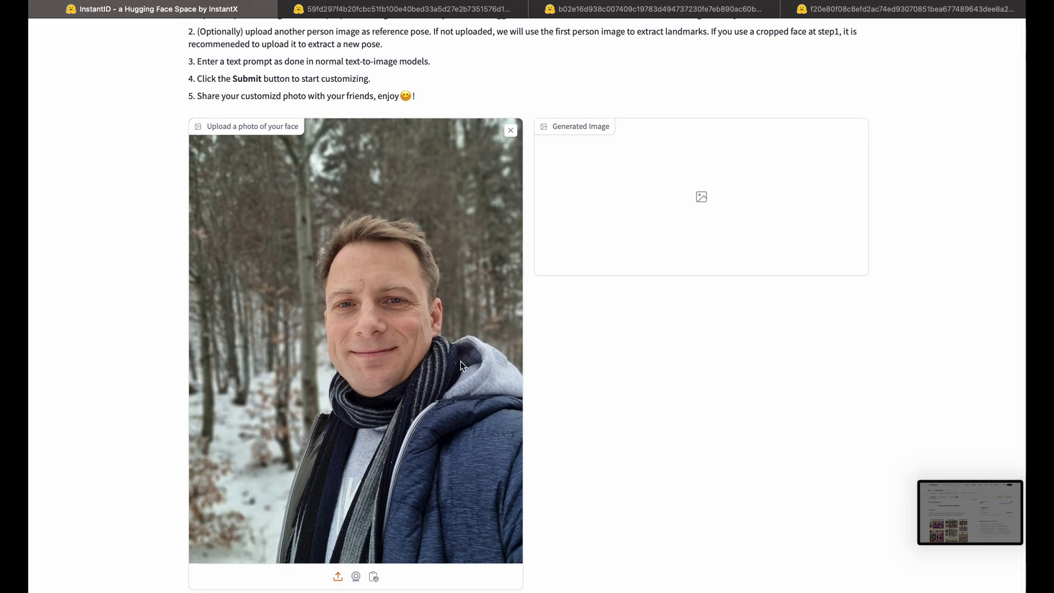
scroll(460, 372, "down", 17)
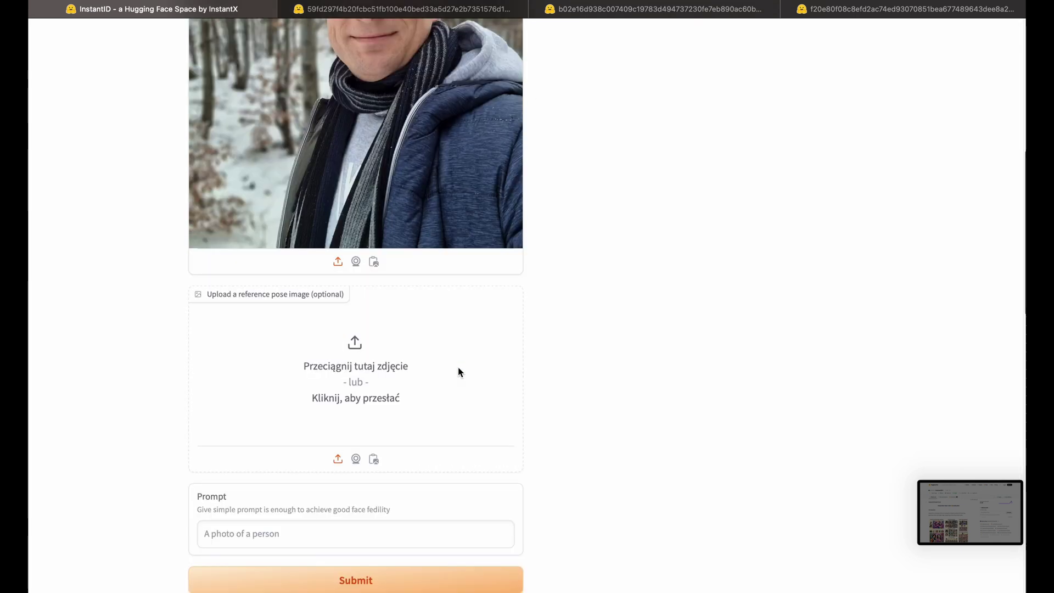
- Enter the prompt 'A photo of the man wearing Spiderman suit'
left_click(247, 394)
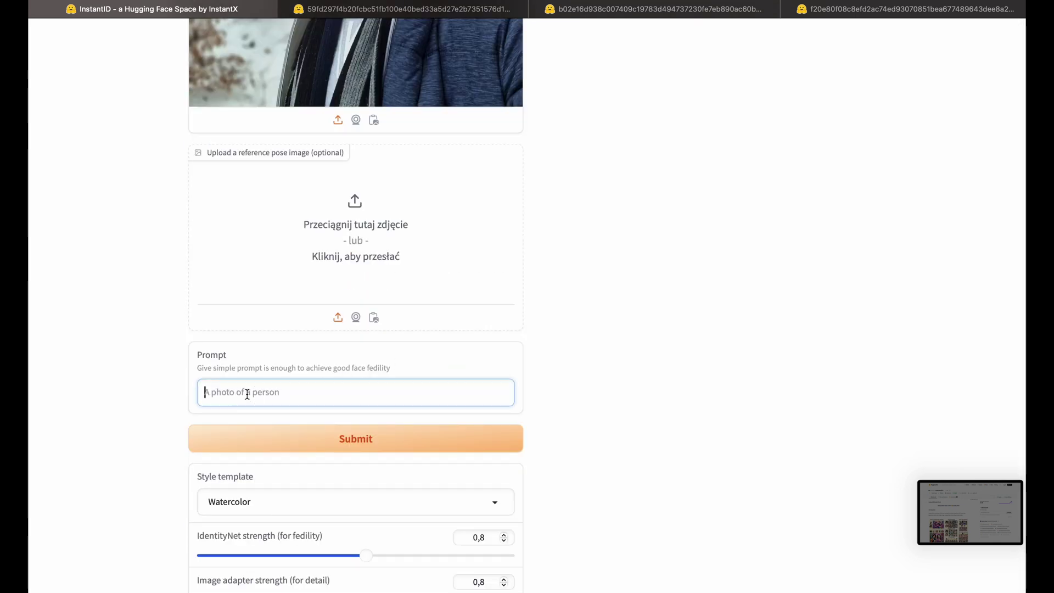
type("A")
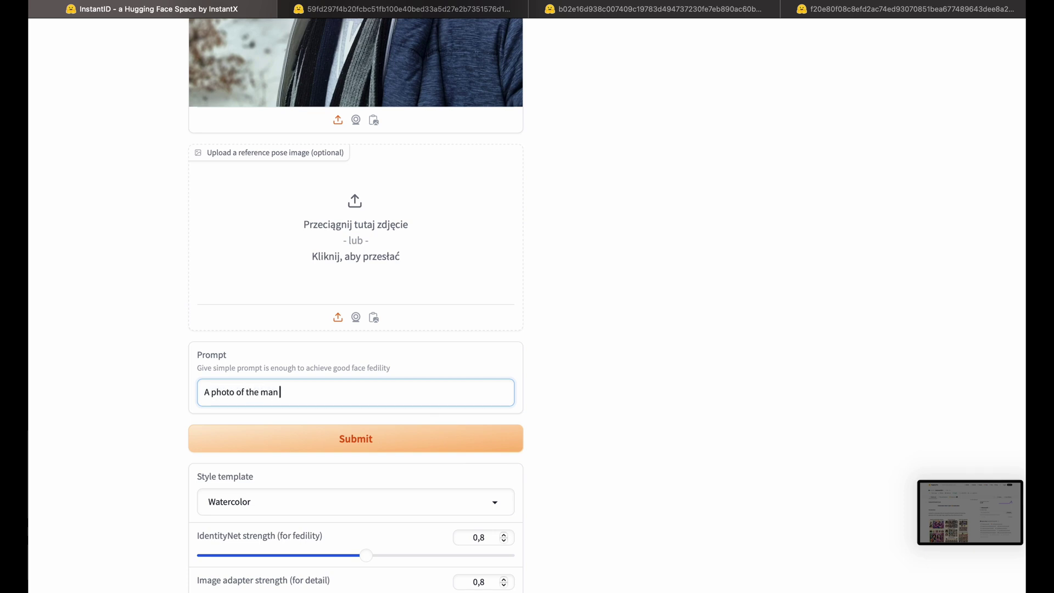
type("photo of the man wearing spiderman suit")
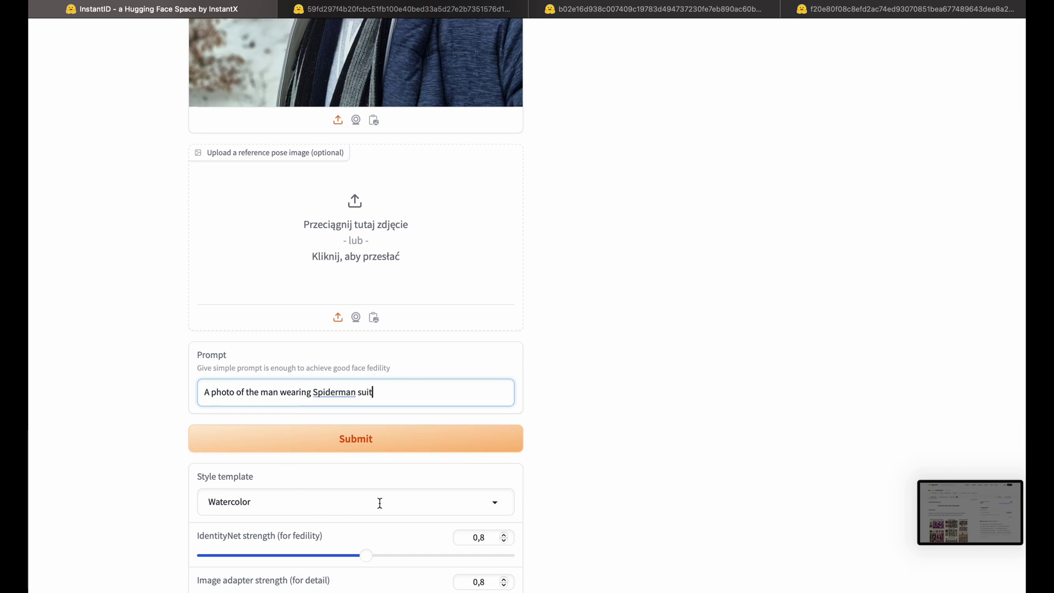
scroll(414, 489, "down", 4)
- Apply the Vibrant Color style template, submit, and view the Spiderman-suit portrait
left_click(288, 314)
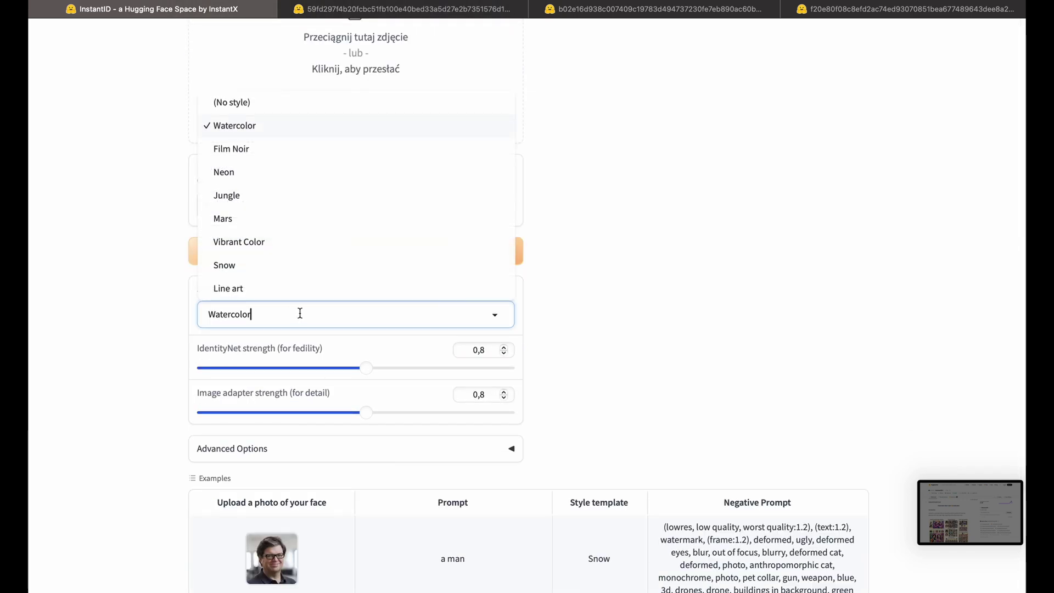
left_click(279, 246)
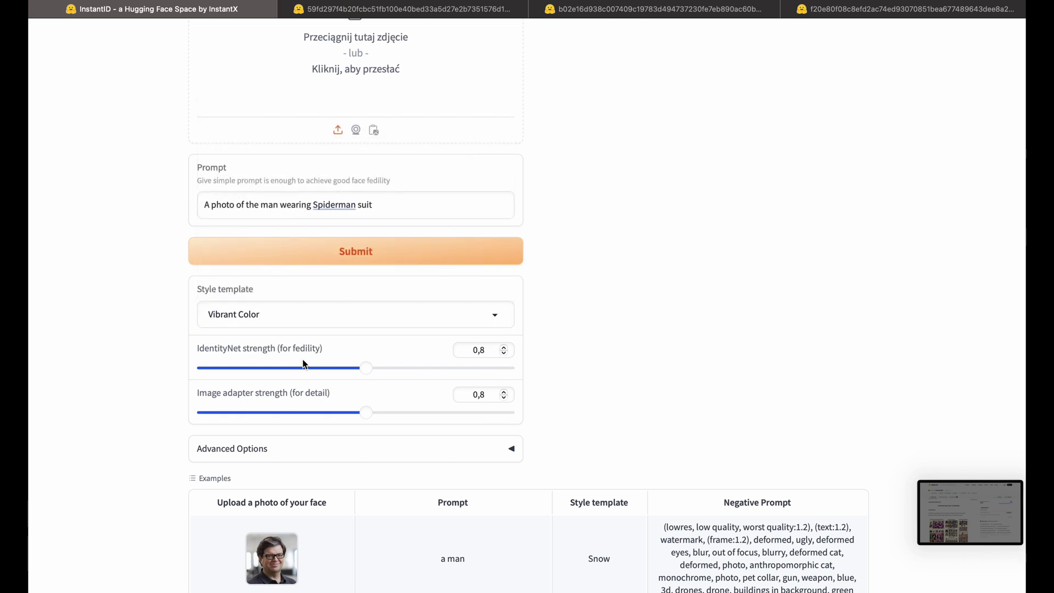
scroll(631, 382, "up", 2)
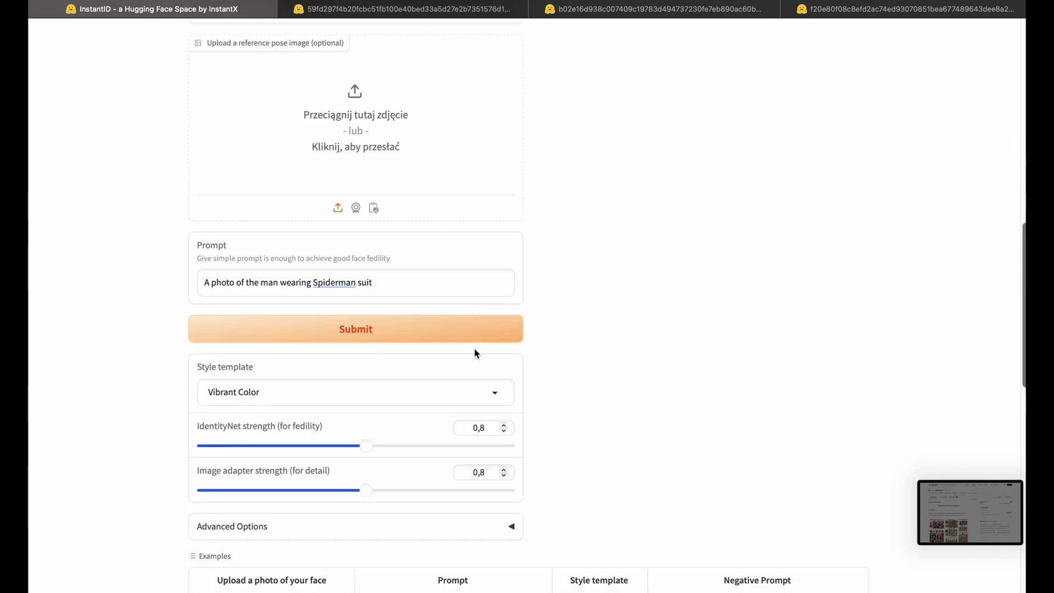
left_click(375, 339)
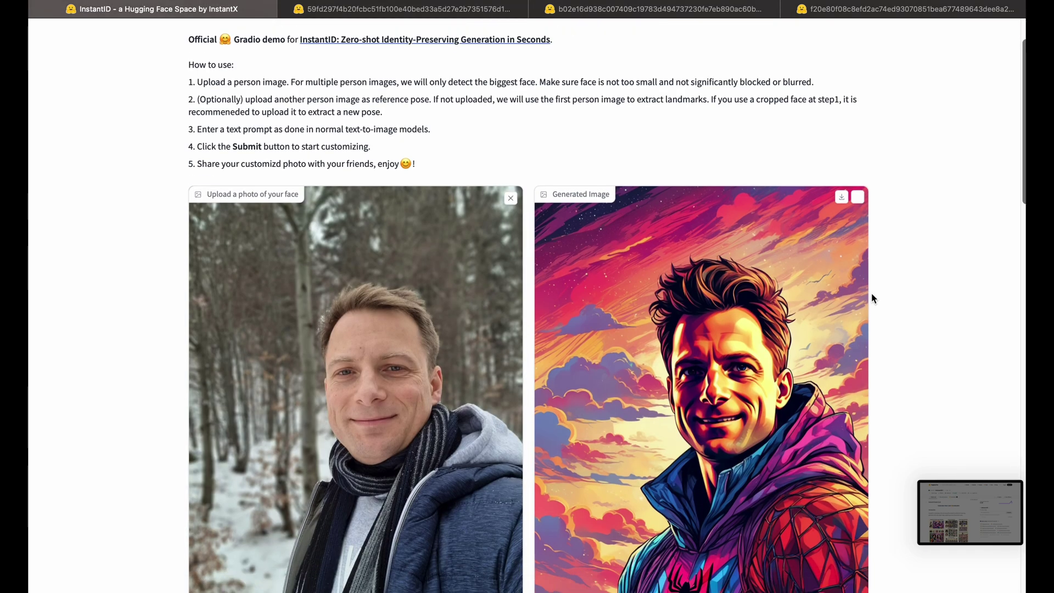
scroll(871, 292, "down", 3)
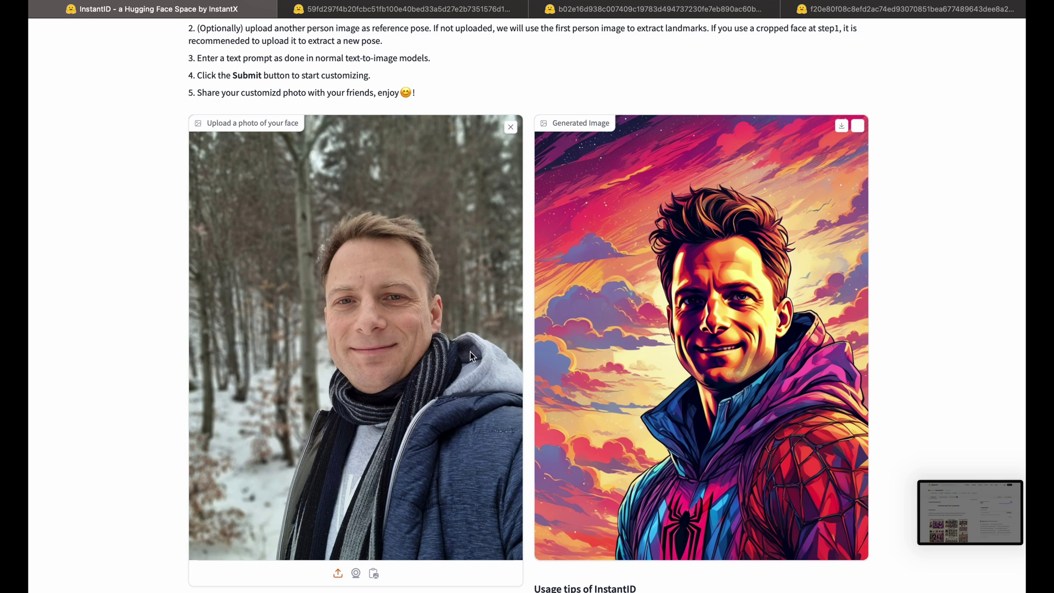
scroll(785, 357, "down", 1)
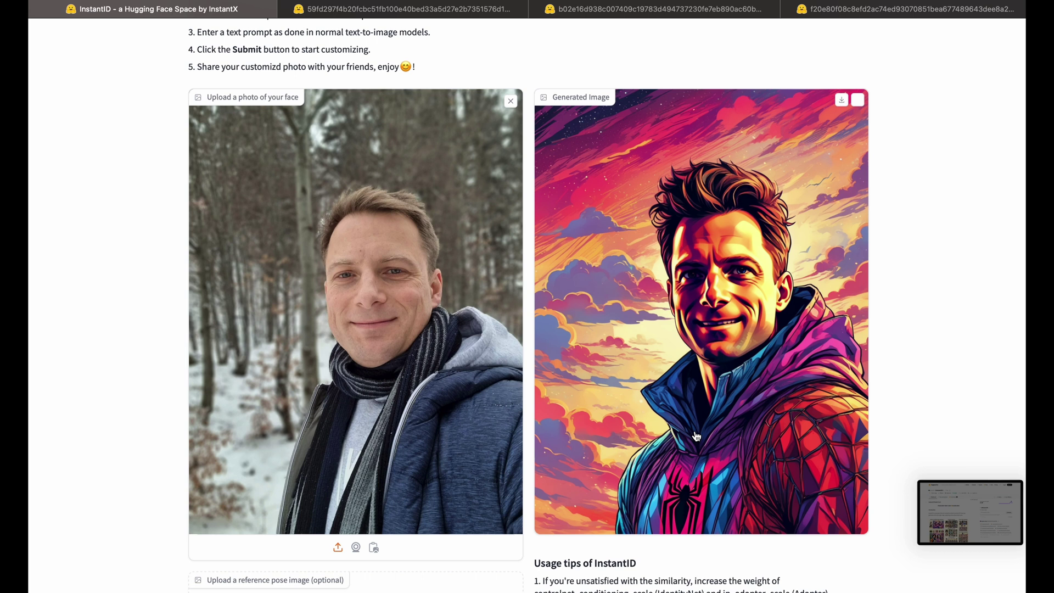
scroll(695, 434, "down", 10)
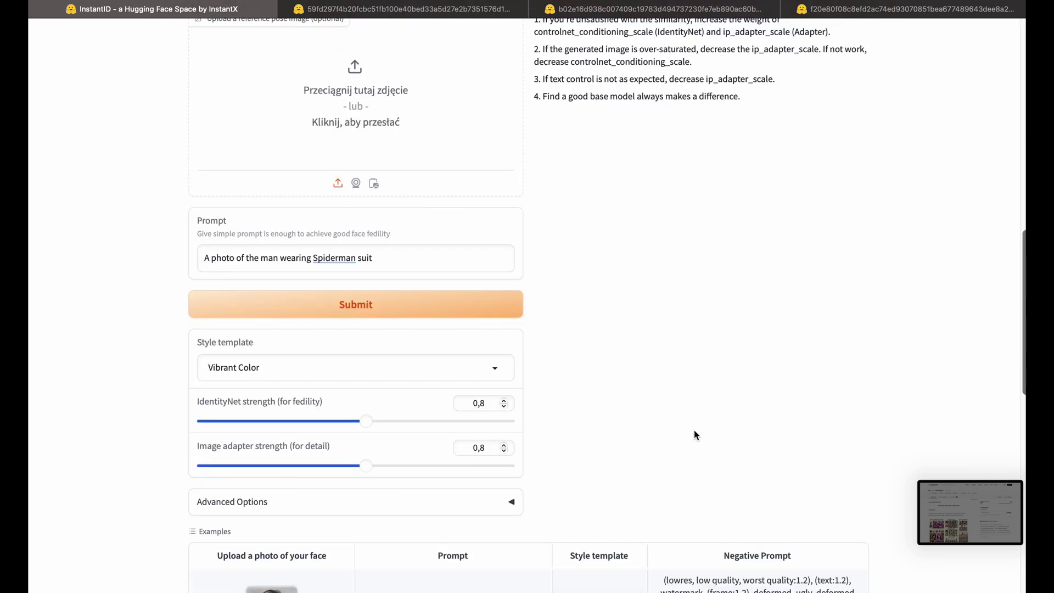
- Change the Style template to Watercolor
left_click(482, 343)
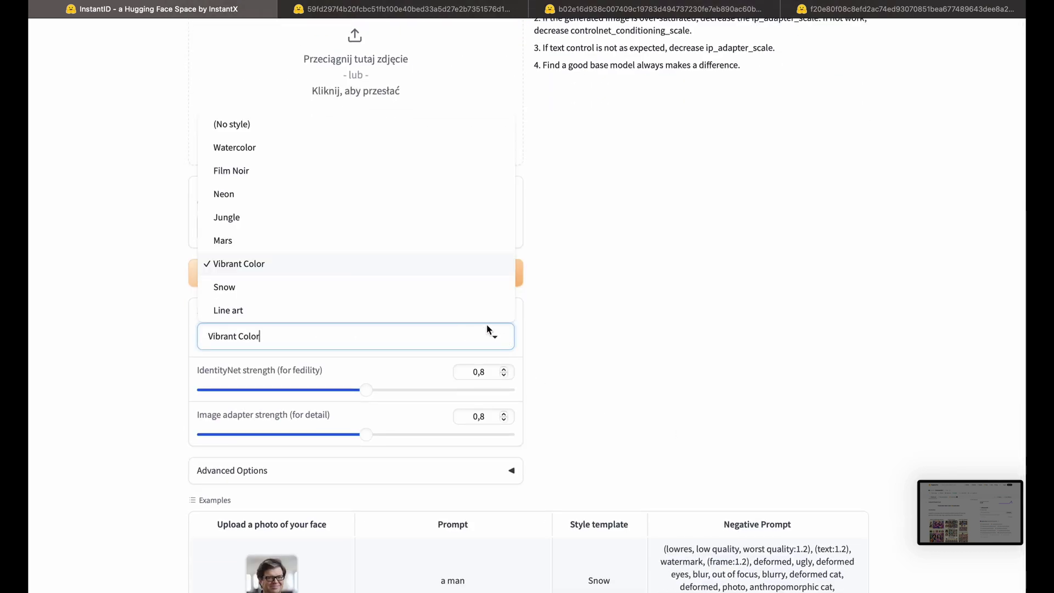
left_click(253, 148)
scroll(322, 267, "up", 1)
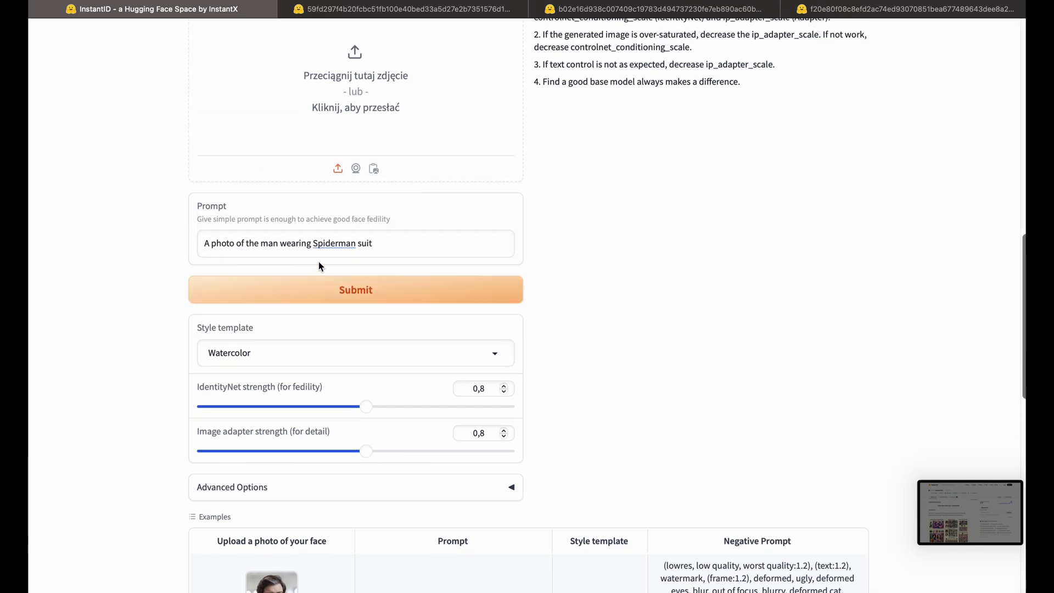
- Shorten the prompt to 'A photo of the man' and submit a new generation
double_click(282, 244)
left_click_drag(295, 242, 409, 242)
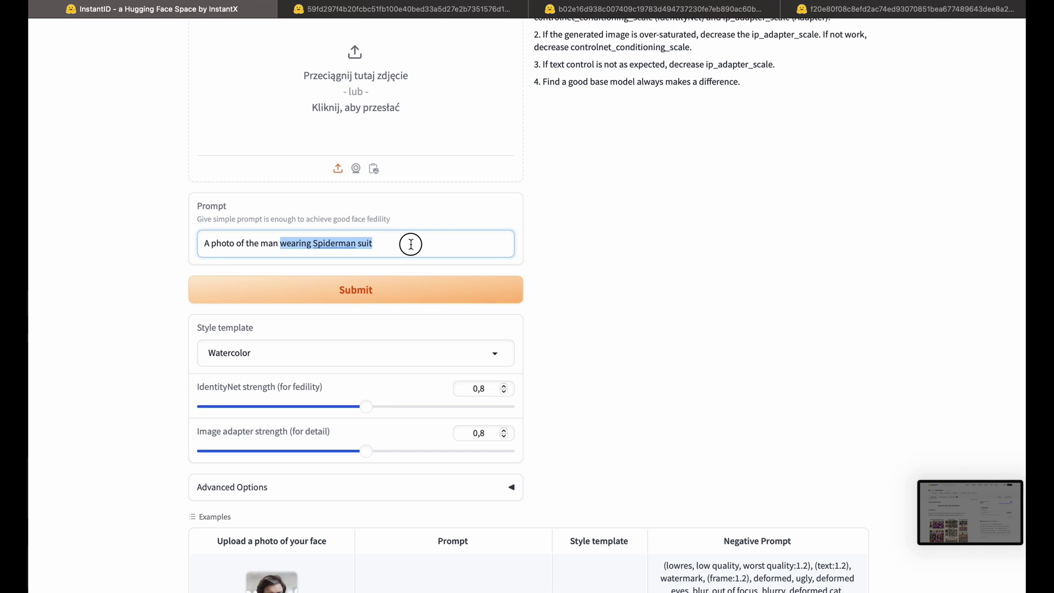
key("BackSpace")
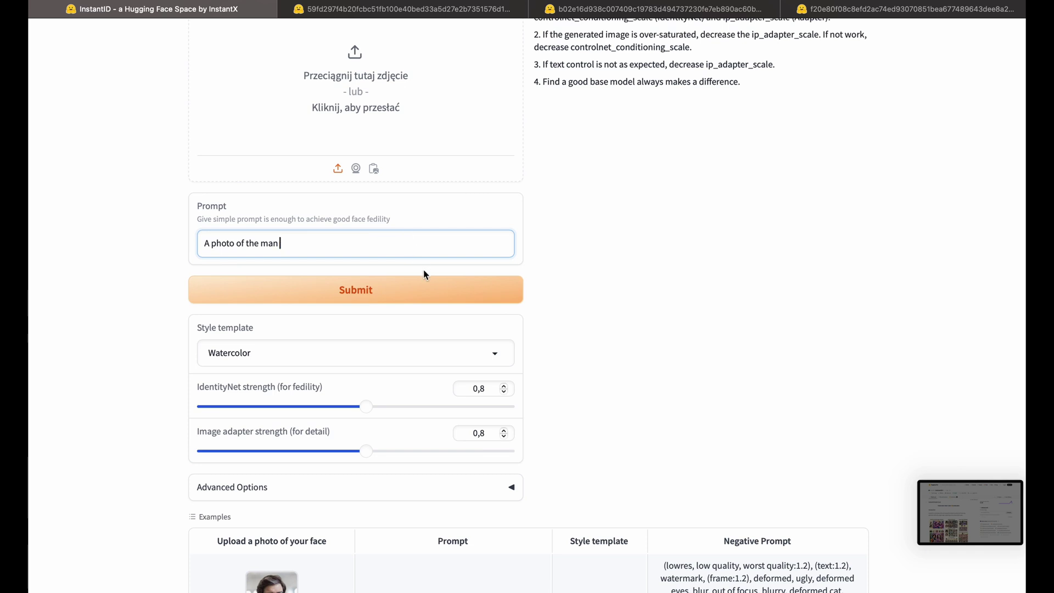
scroll(423, 273, "up", 3)
left_click(393, 379)
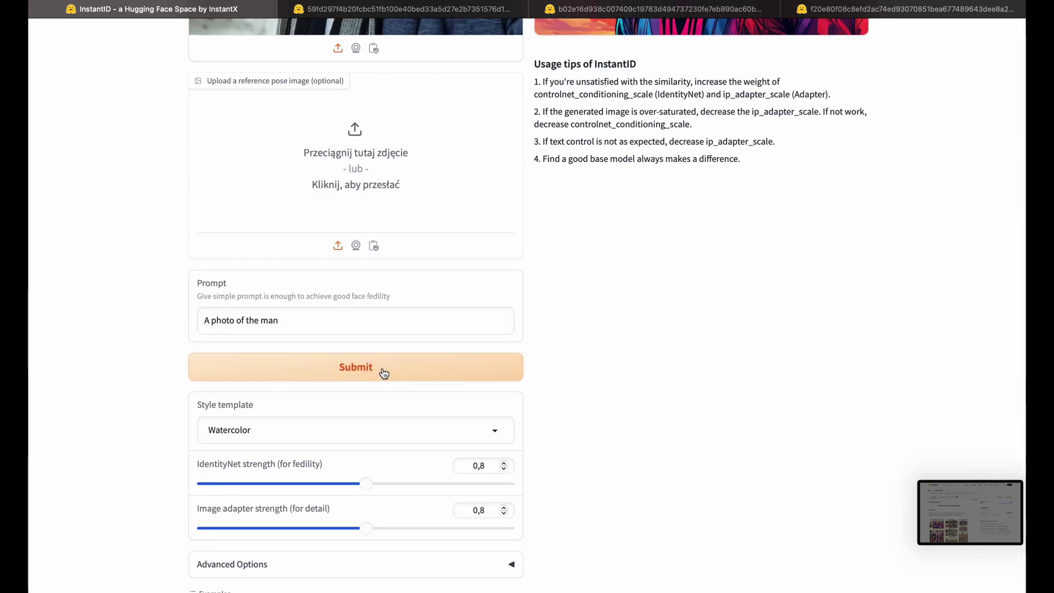